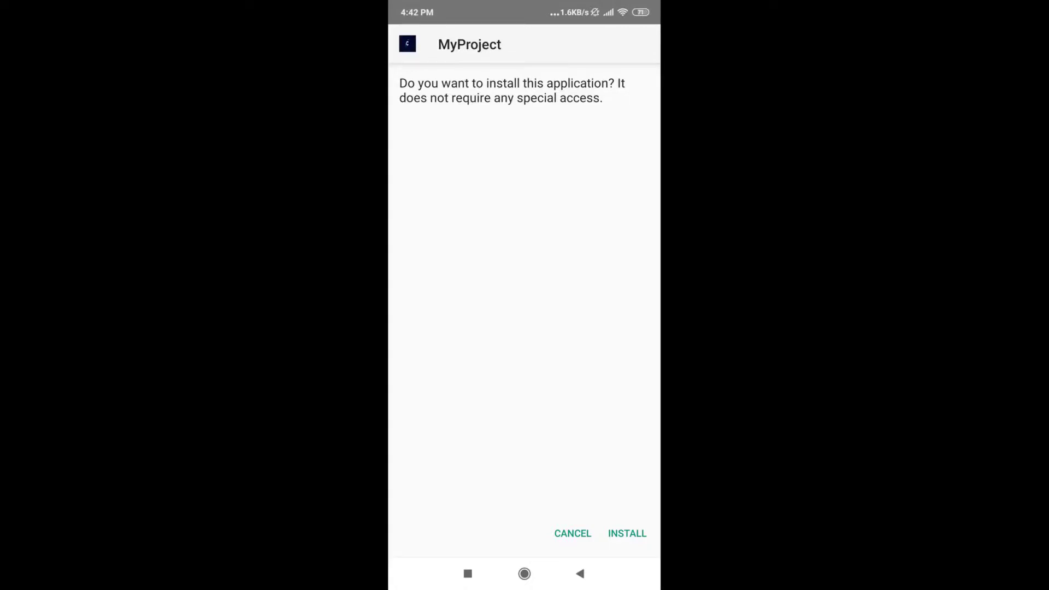
- Install MyProject on the phone and check its dark 'C' home-screen icon
{"action": "left_click", "coordinate": [627, 533]}
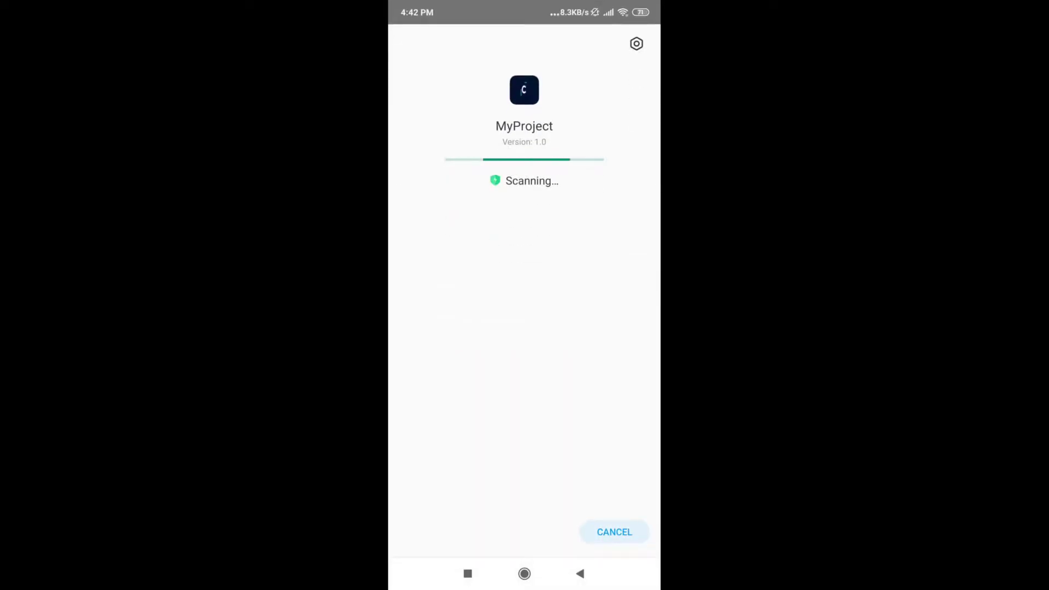
{"action": "left_click", "coordinate": [524, 574]}
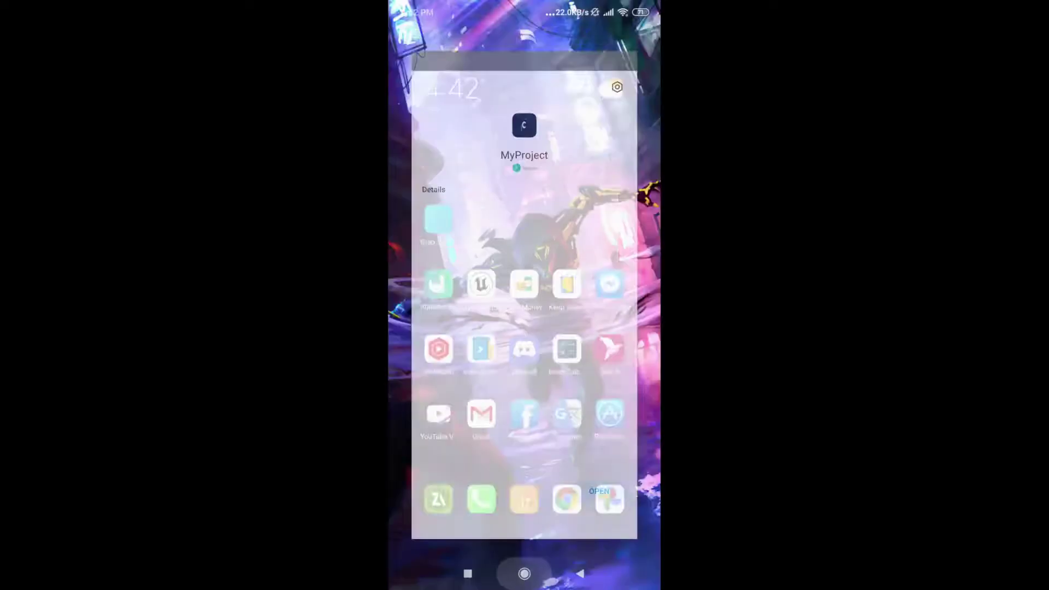
{"action": "left_click_drag", "start_coordinate": [424, 160], "coordinate": [514, 91]}
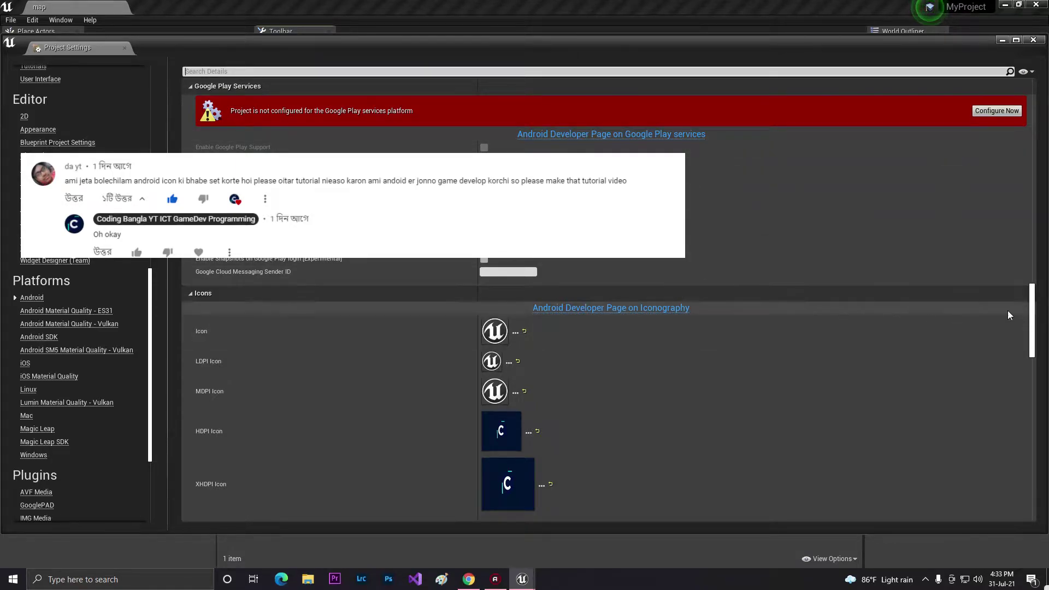
- Review the Android Icons section and maximize the Project Settings window
{"action": "scroll", "coordinate": [1035, 327], "scroll_direction": "down", "scroll_amount": 4}
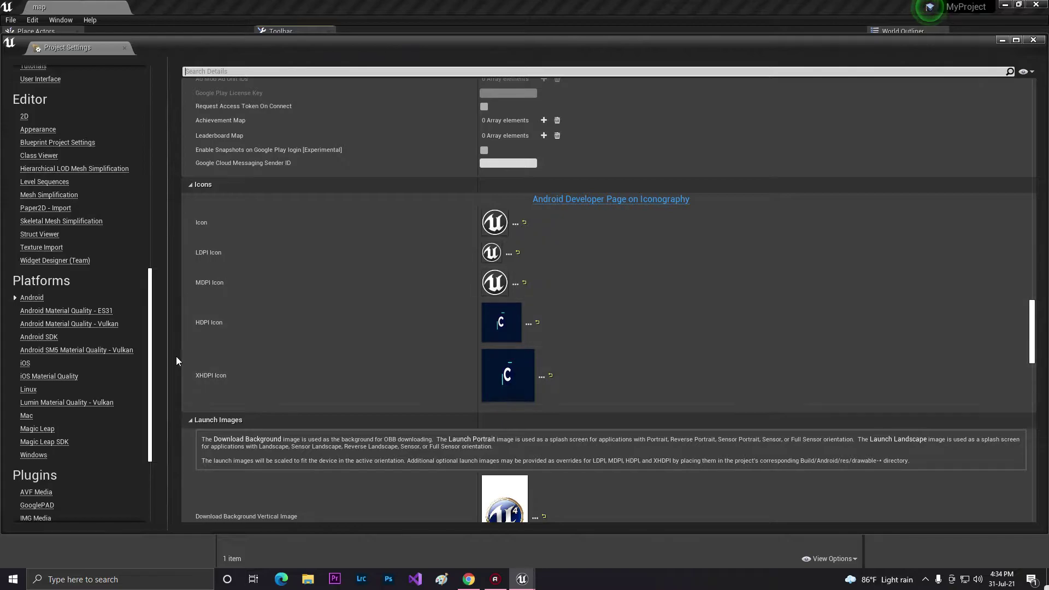
{"action": "scroll", "coordinate": [359, 208], "scroll_direction": "up", "scroll_amount": 3}
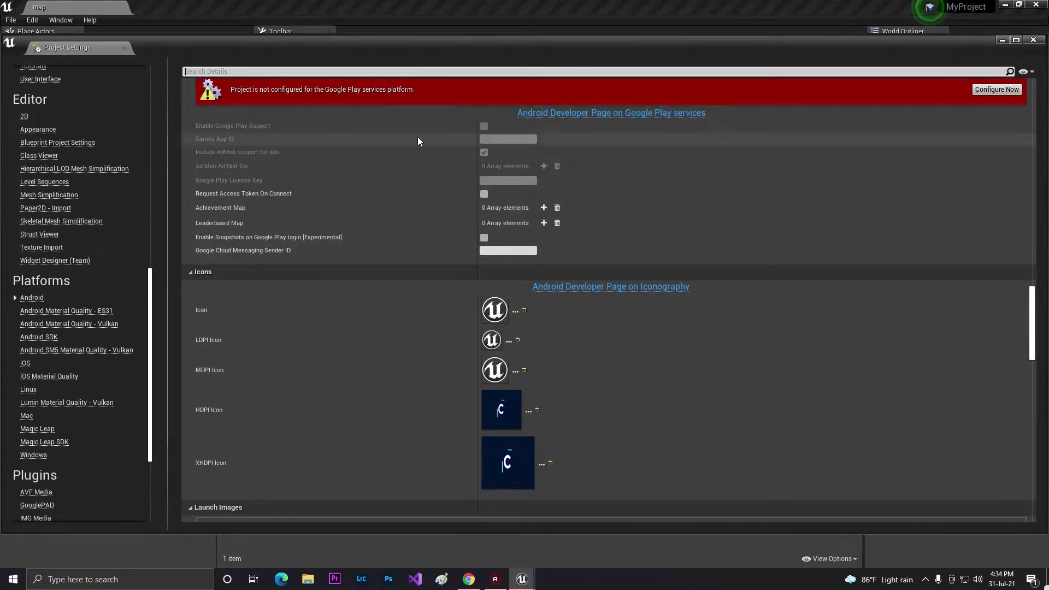
{"action": "left_click", "coordinate": [1016, 40]}
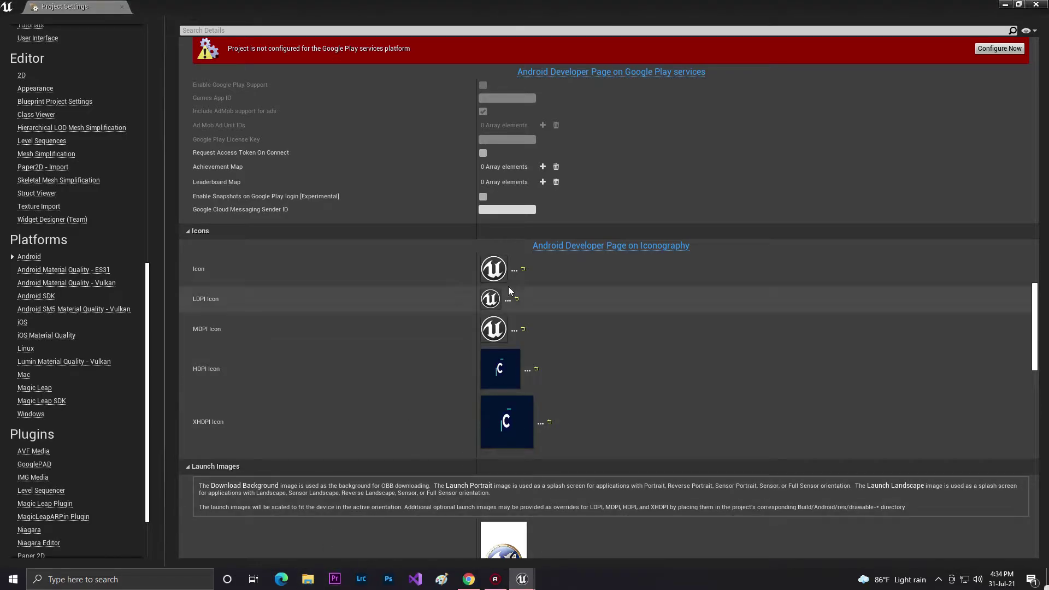
- Delete the two resized rsz_ 'C' logo images from the Downloads folder
{"action": "key", "text": "super+e"}
{"action": "left_click", "coordinate": [45, 140]}
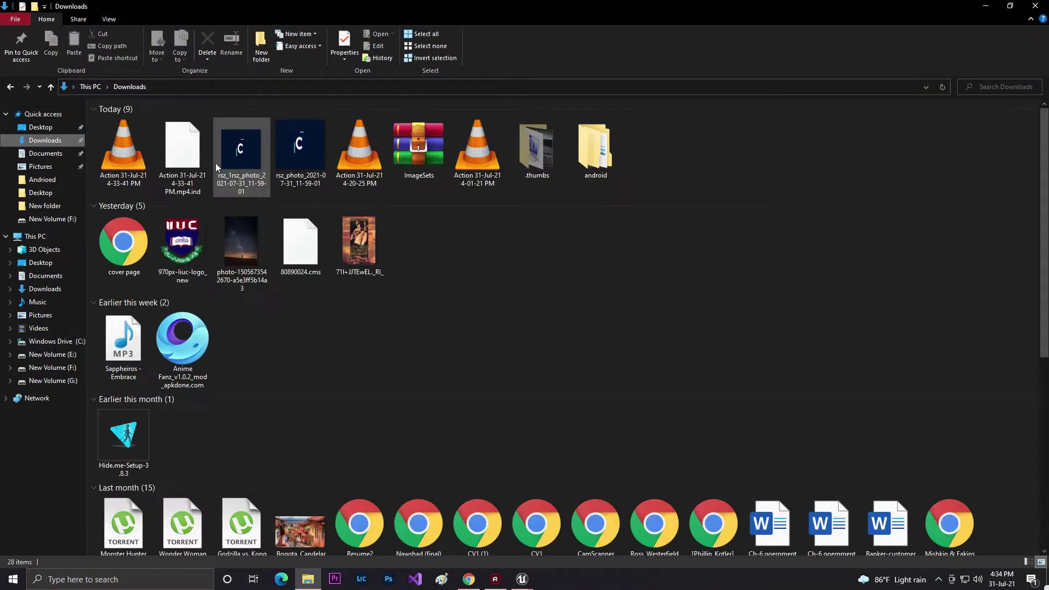
{"action": "left_click", "coordinate": [286, 153]}
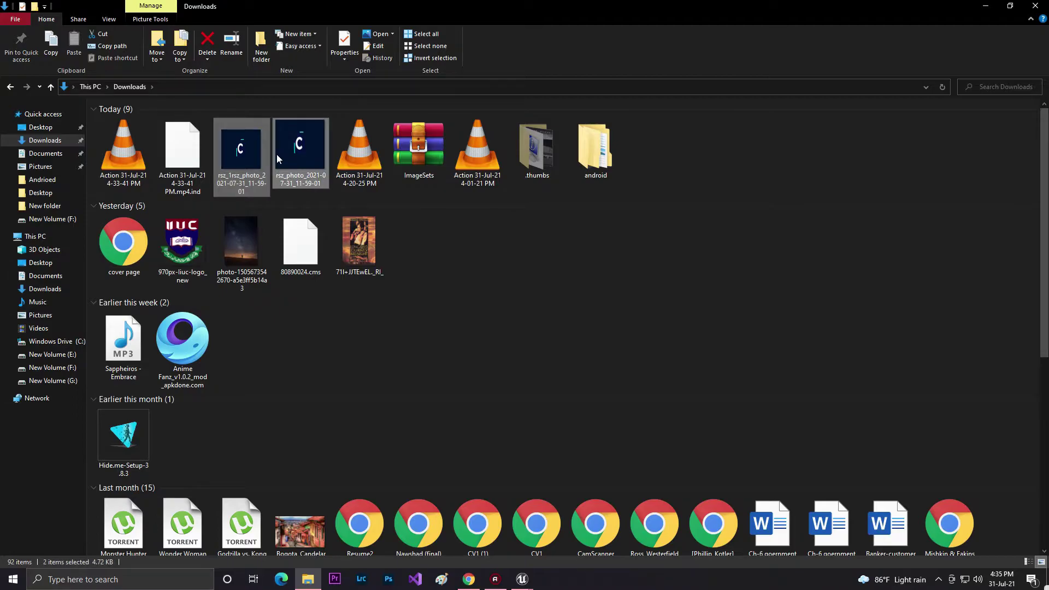
{"action": "right_click", "coordinate": [276, 158]}
{"action": "left_click", "coordinate": [164, 484]}
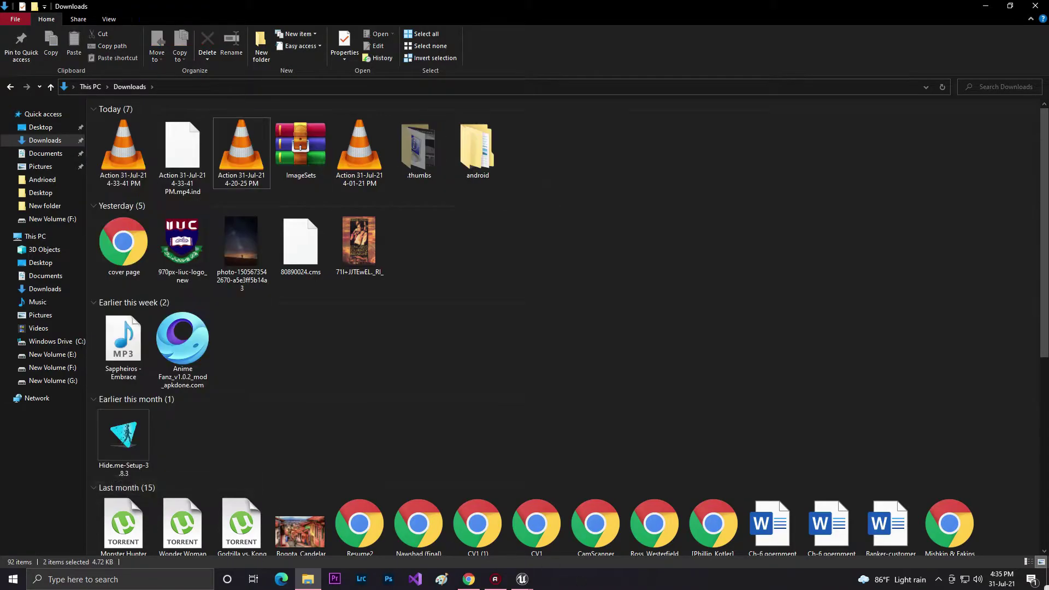
{"action": "key", "text": "alt+Tab"}
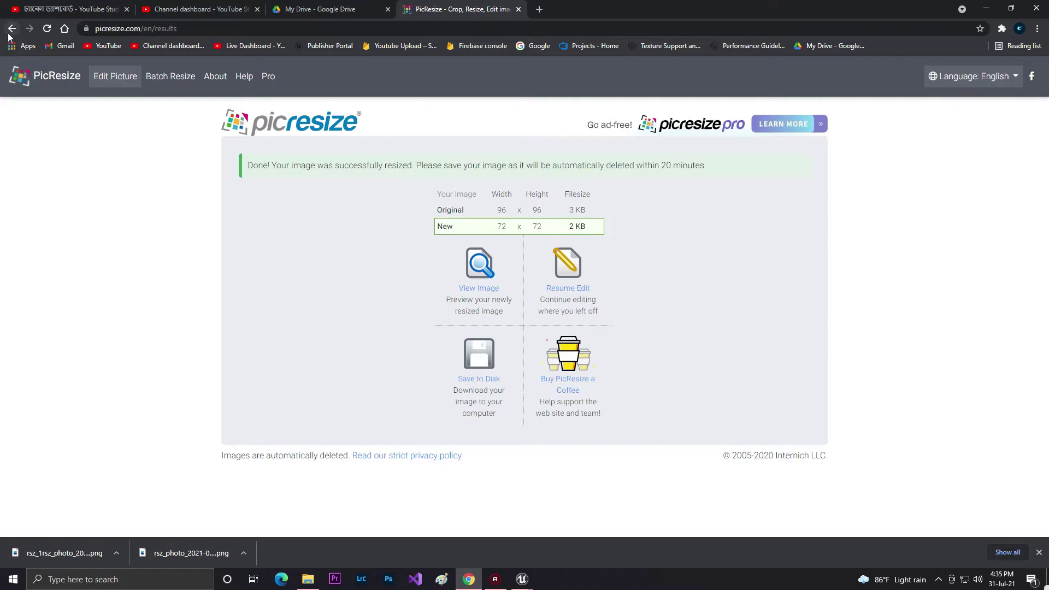
- Reload PicResize and load the original 1280×720 'C' logo photo into the editor
{"action": "left_click", "coordinate": [47, 28]}
{"action": "left_click", "coordinate": [566, 112]}
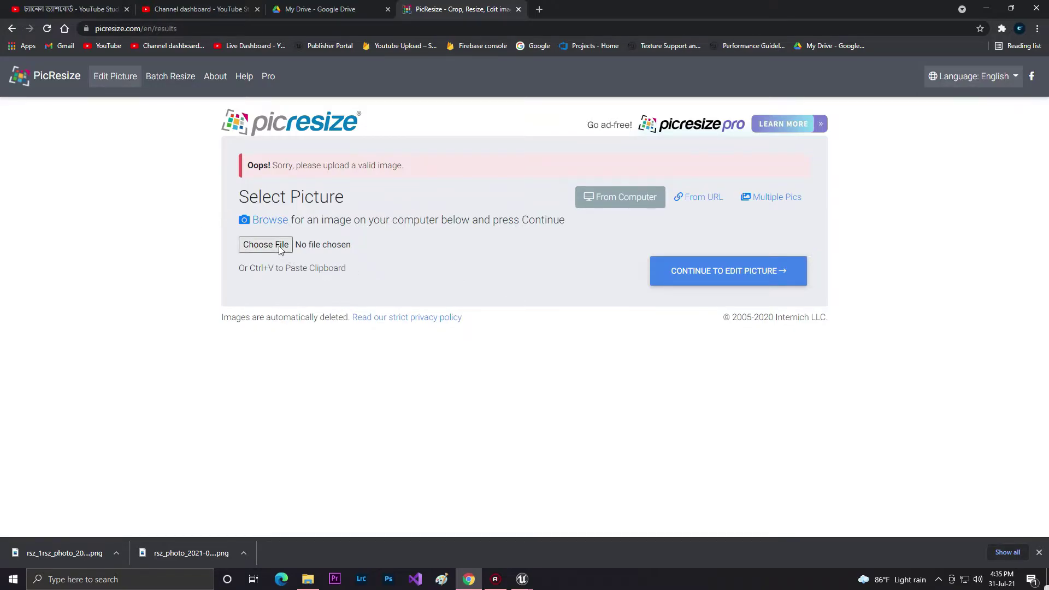
{"action": "left_click", "coordinate": [280, 246]}
{"action": "left_click", "coordinate": [198, 234]}
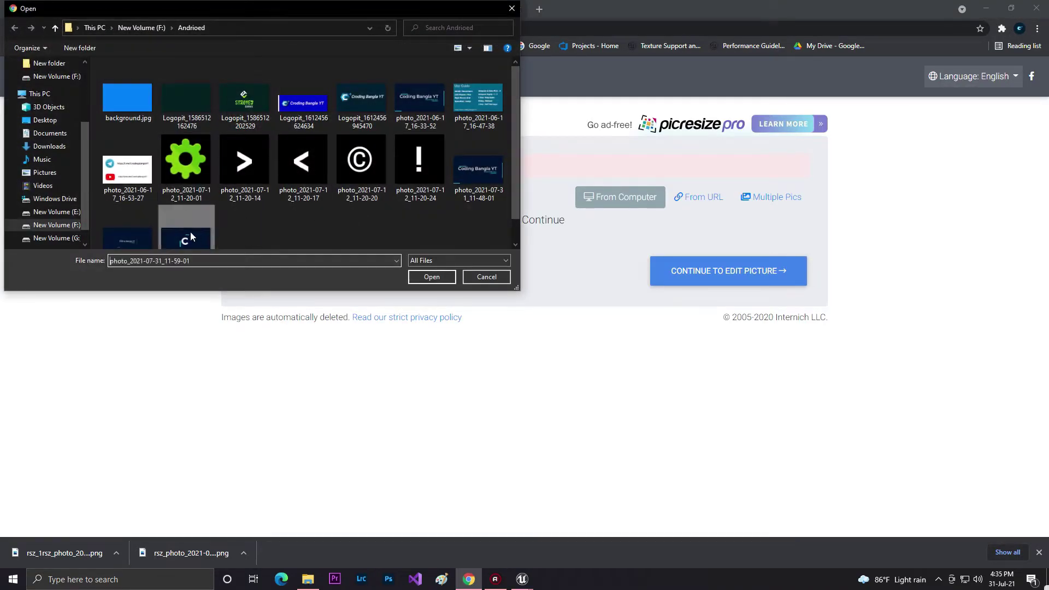
{"action": "left_click", "coordinate": [427, 277]}
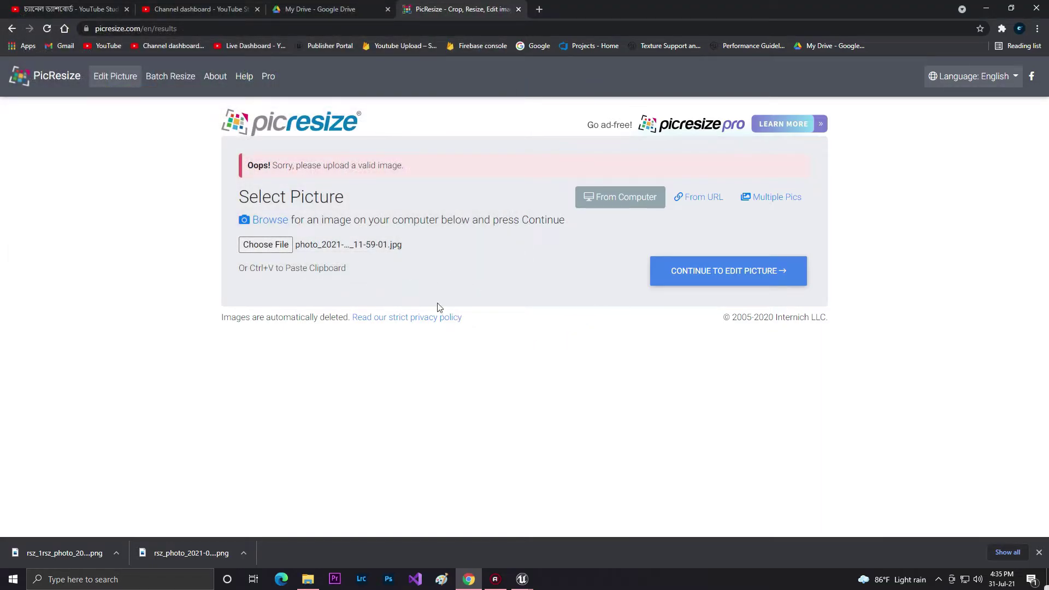
{"action": "left_click", "coordinate": [704, 276]}
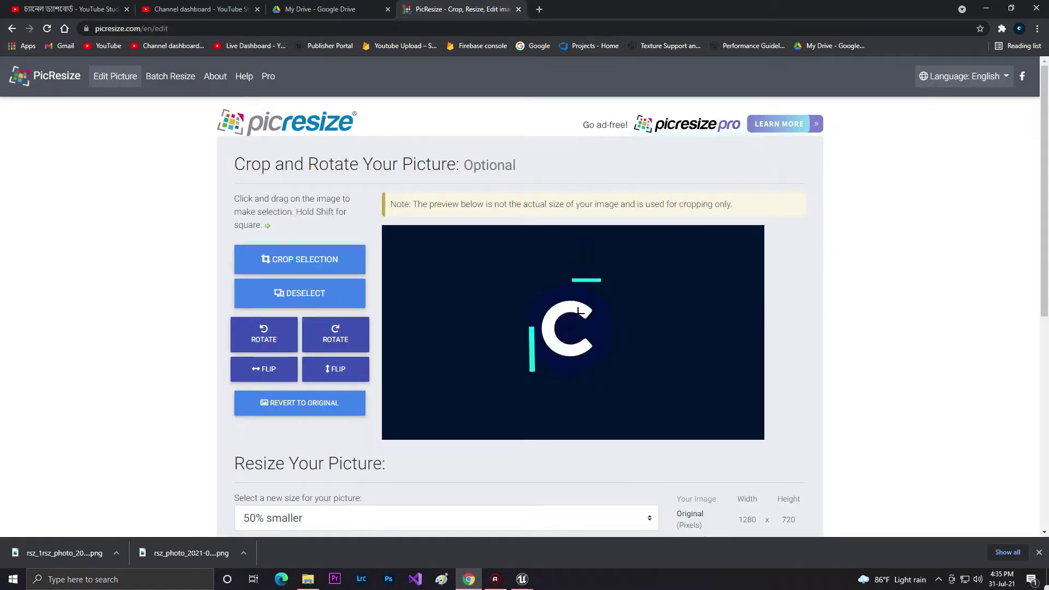
- Set PicResize's output format to PNG and switch to a custom size
{"action": "scroll", "coordinate": [708, 277], "scroll_direction": "down", "scroll_amount": 2}
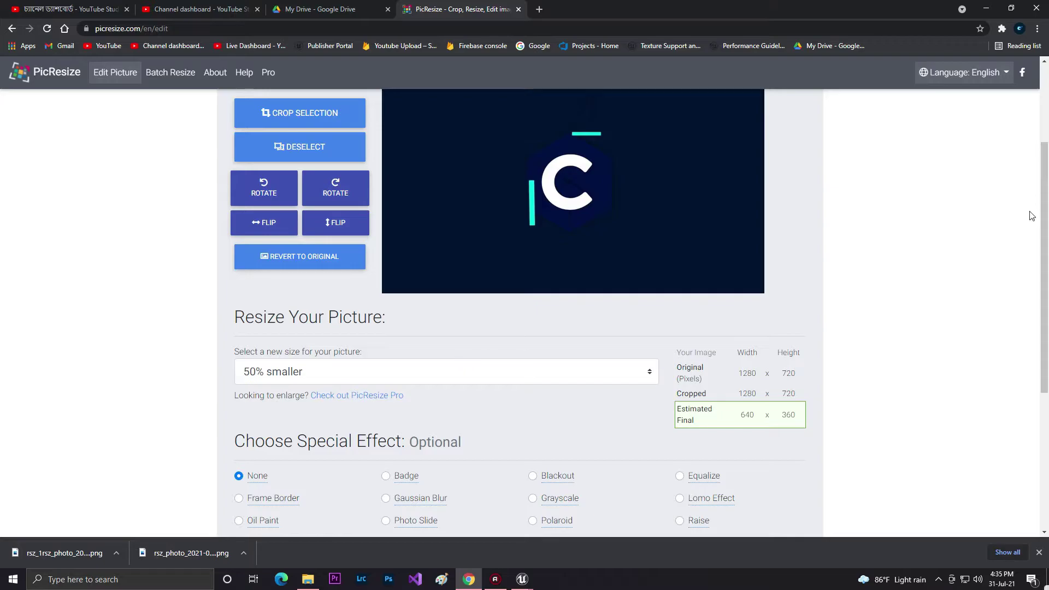
{"action": "scroll", "coordinate": [1031, 216], "scroll_direction": "down", "scroll_amount": 5}
{"action": "left_click", "coordinate": [257, 411]}
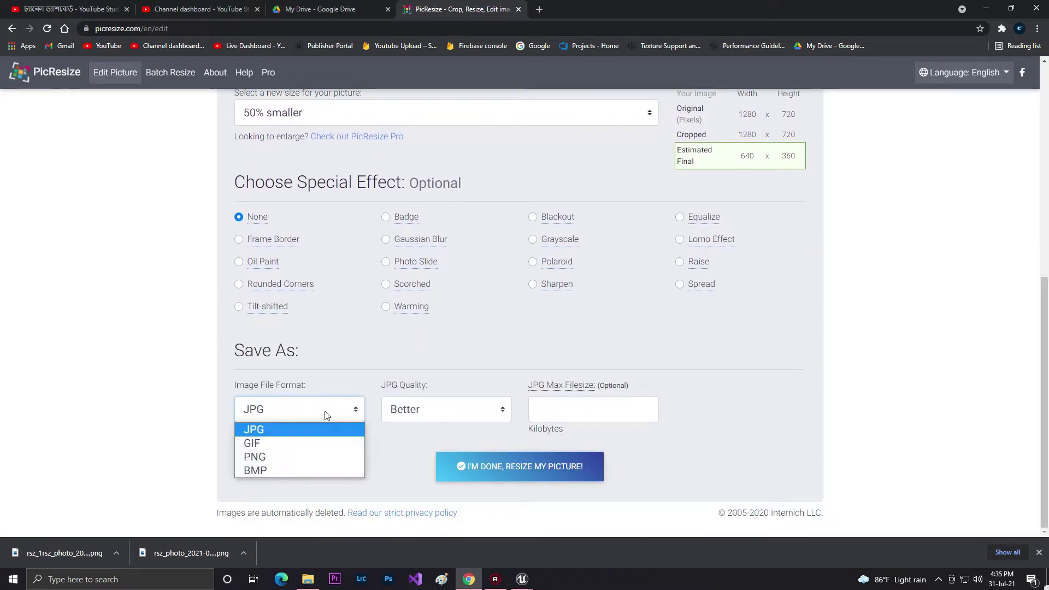
{"action": "left_click", "coordinate": [249, 455]}
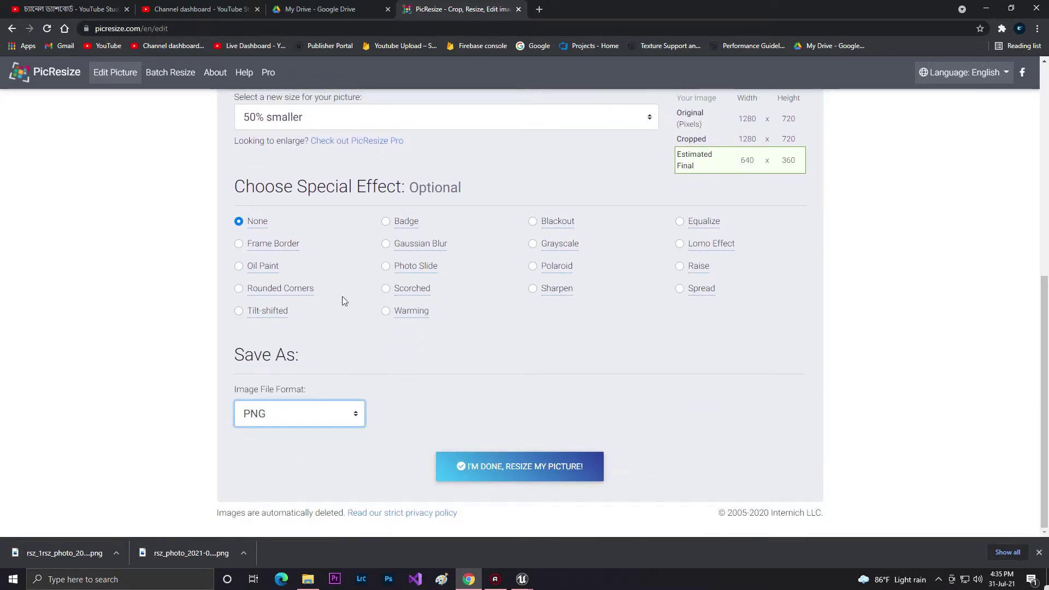
{"action": "left_click", "coordinate": [279, 118]}
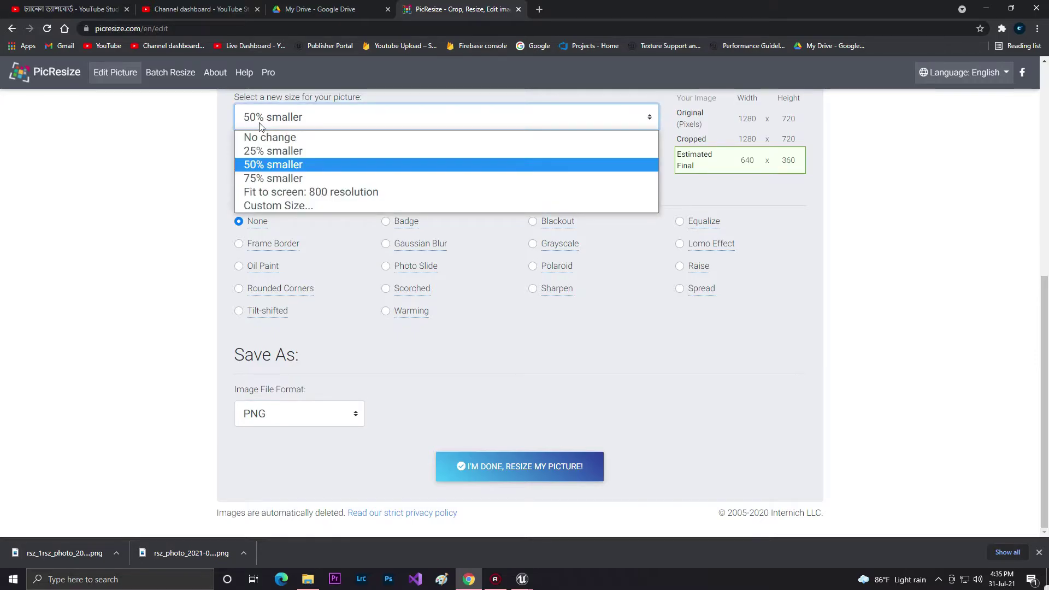
{"action": "left_click", "coordinate": [273, 207]}
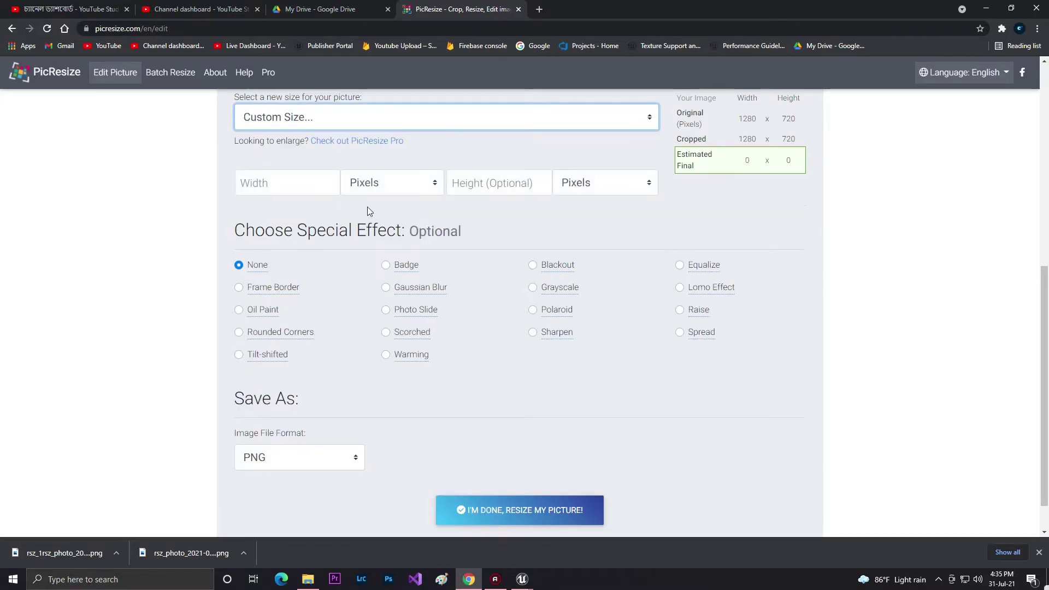
- Resize the 'C' logo to 48×48 pixels and save it to disk
{"action": "left_click", "coordinate": [304, 185]}
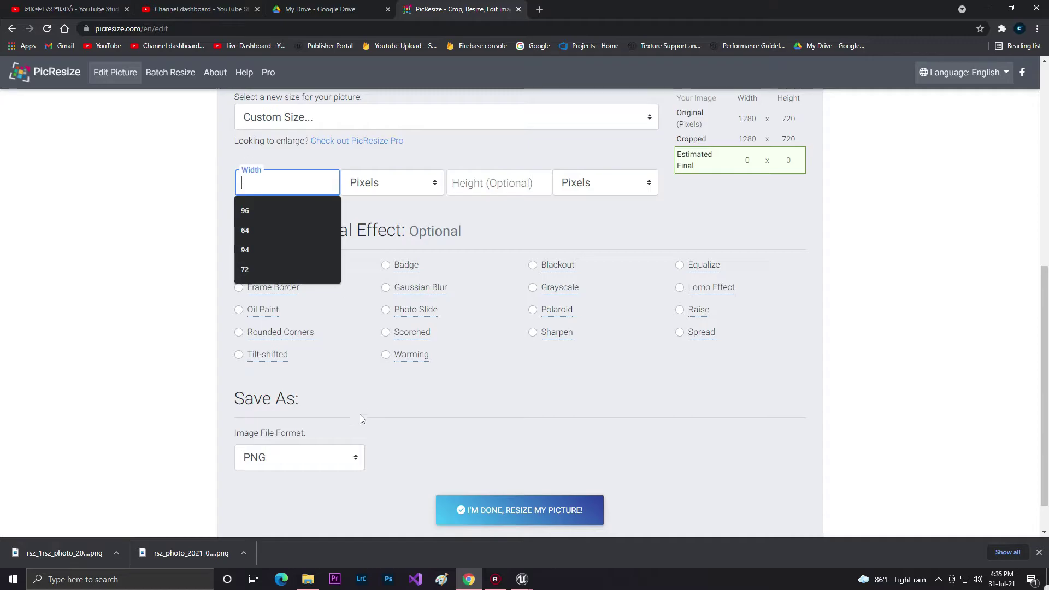
{"action": "mouse_move", "coordinate": [521, 579]}
{"action": "left_click", "coordinate": [581, 547]}
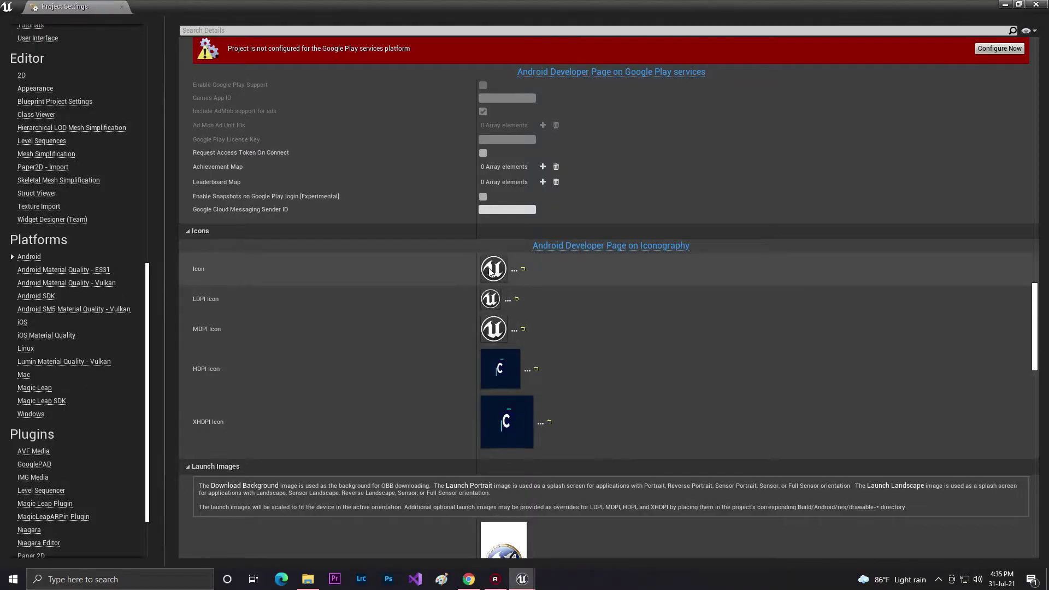
{"action": "left_click", "coordinate": [468, 579]}
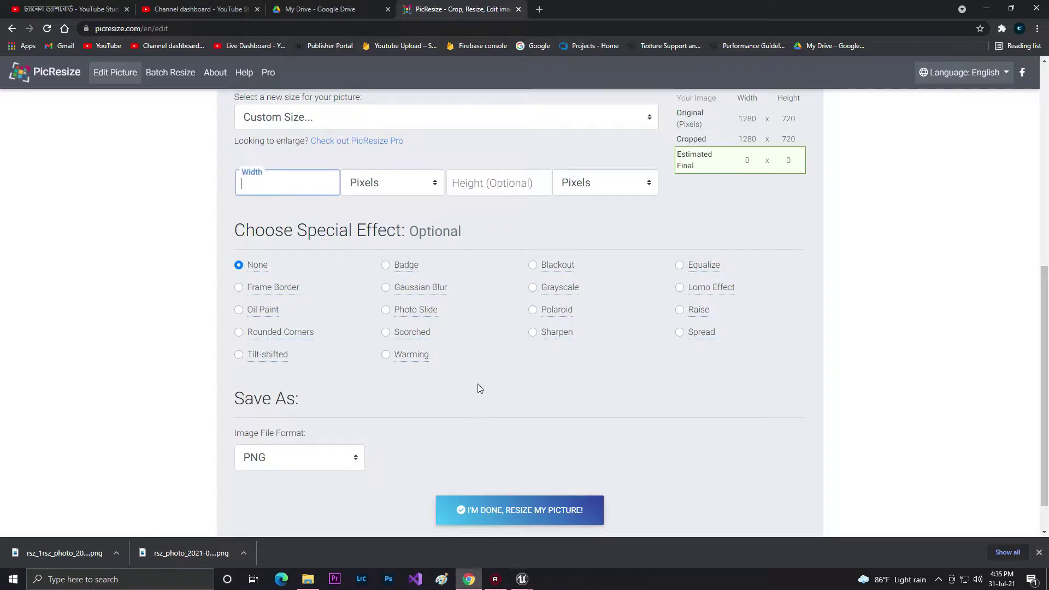
{"action": "type", "text": "4"}
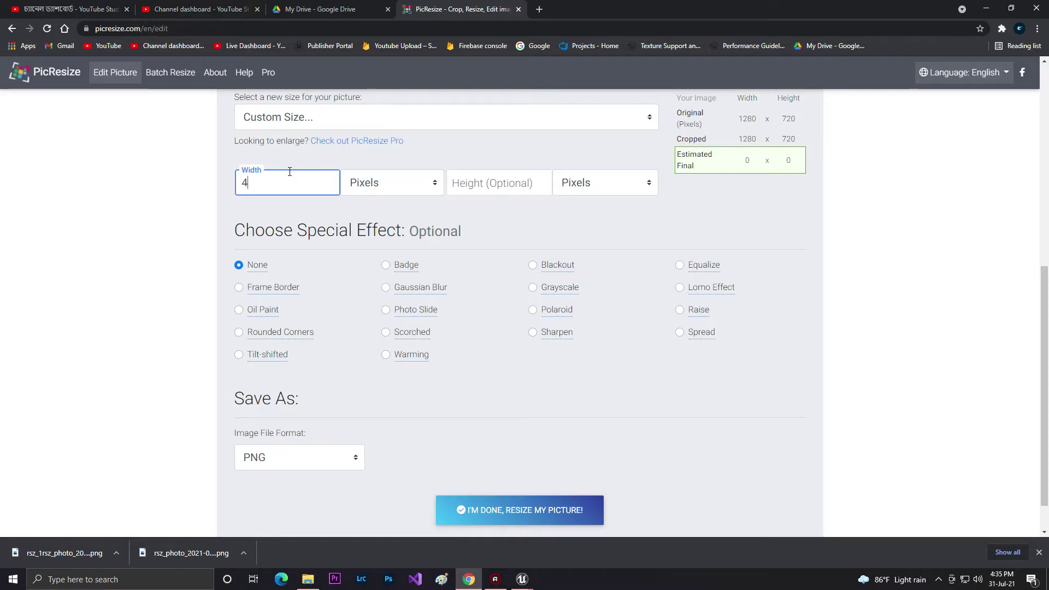
{"action": "type", "text": "8"}
{"action": "left_click", "coordinate": [516, 182]}
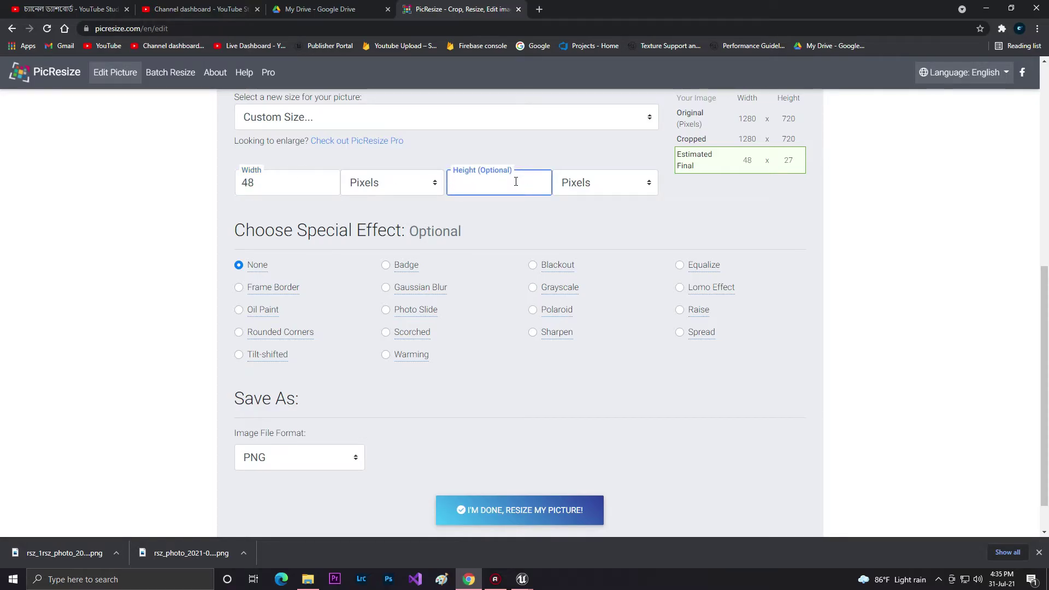
{"action": "type", "text": "48"}
{"action": "left_click", "coordinate": [539, 507]}
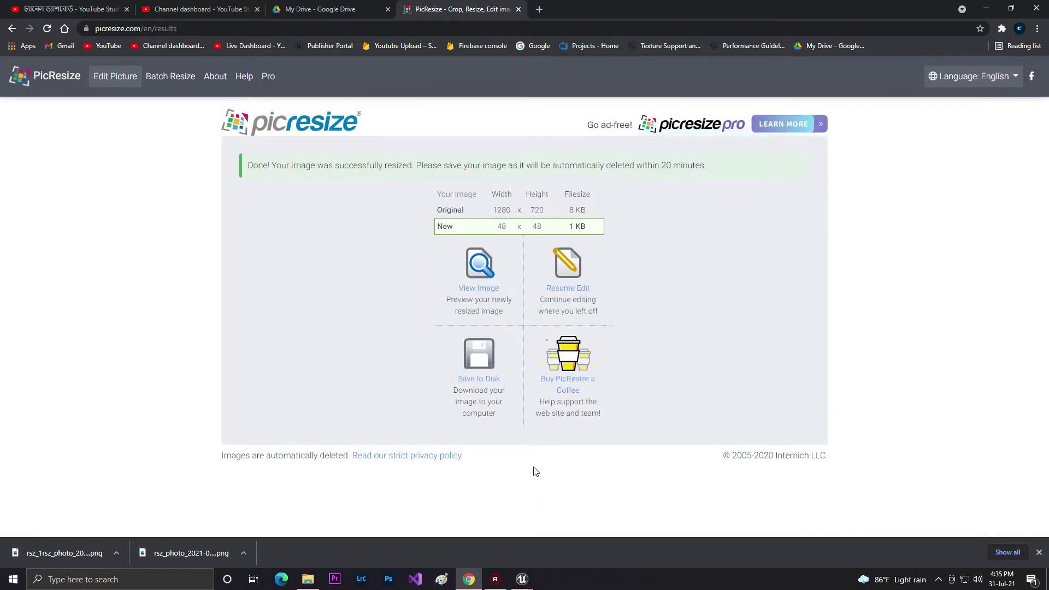
{"action": "left_click", "coordinate": [481, 365]}
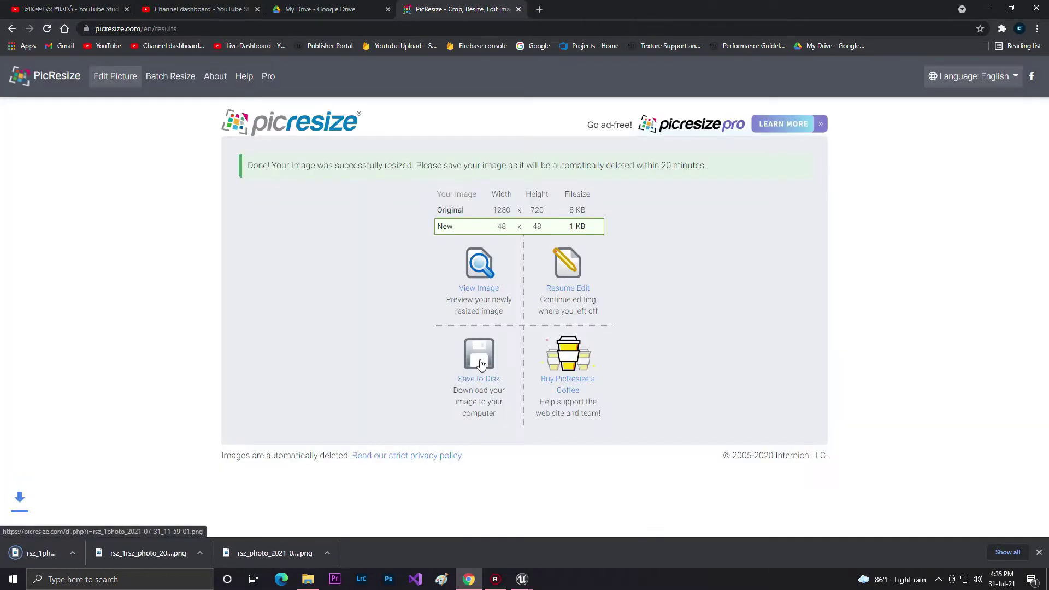
{"action": "mouse_move", "coordinate": [522, 579]}
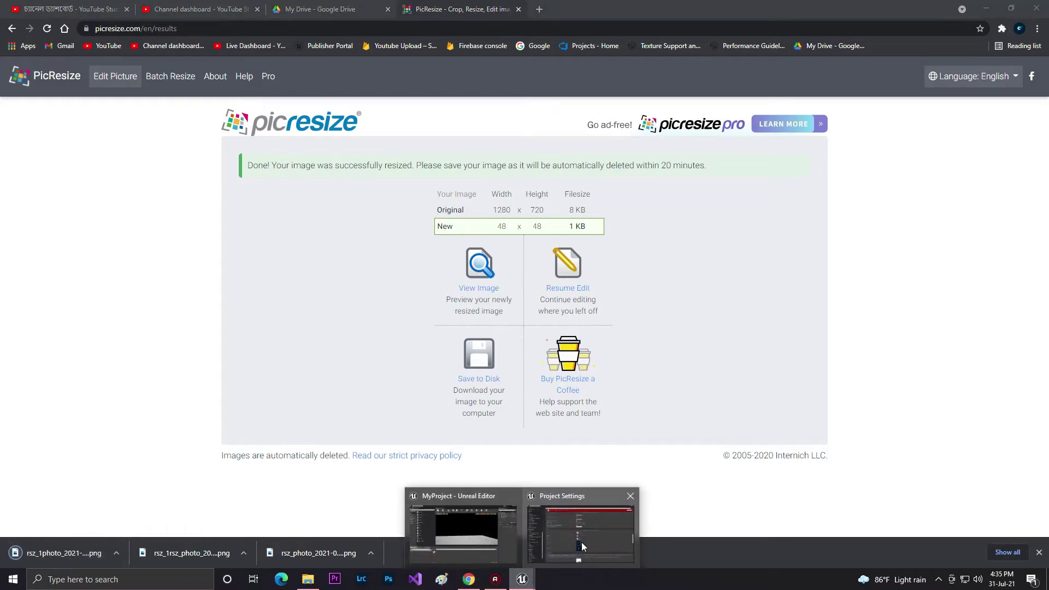
- Set the Android Icon slot to the resized 48×48 'C' PNG from Downloads
{"action": "left_click", "coordinate": [581, 542]}
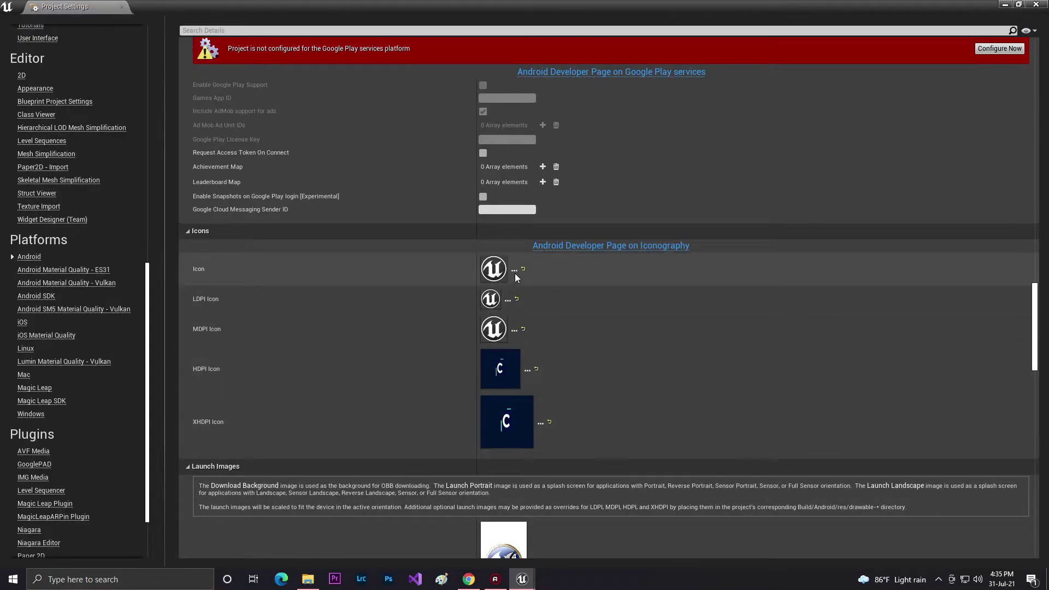
{"action": "left_click", "coordinate": [514, 271]}
{"action": "left_click", "coordinate": [49, 133]}
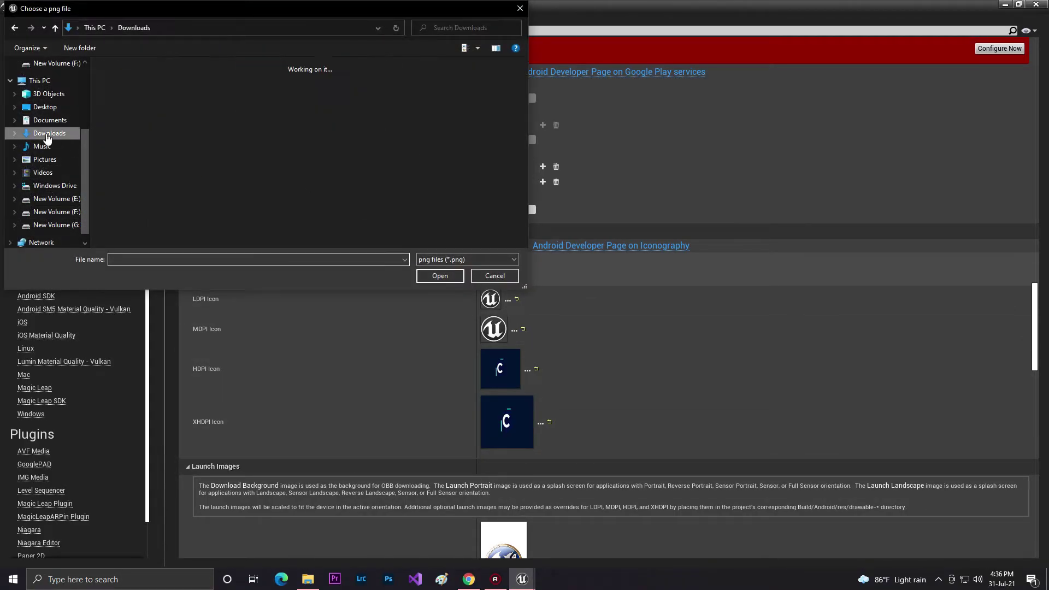
{"action": "left_click", "coordinate": [140, 95]}
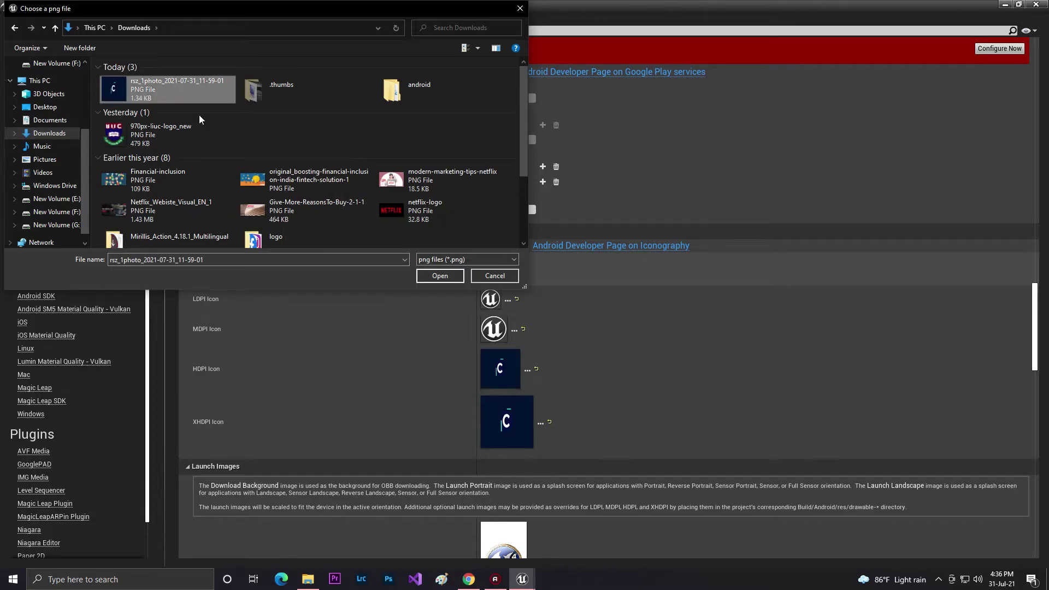
{"action": "left_click", "coordinate": [420, 276]}
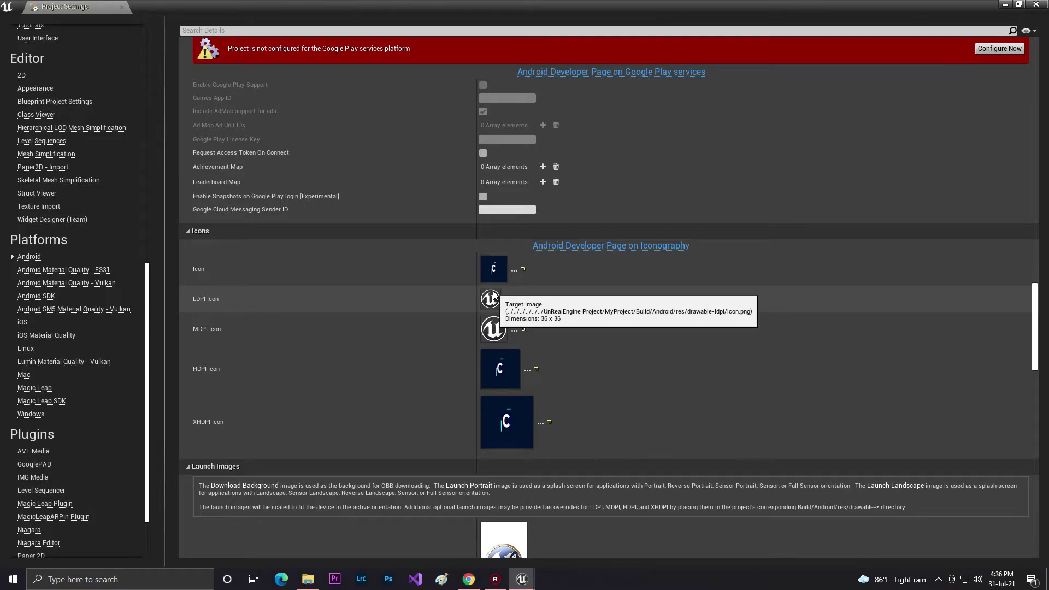
- Set the MDPI Icon slot to the same 48×48 'C' PNG
{"action": "left_click", "coordinate": [514, 330]}
{"action": "left_click", "coordinate": [49, 133]}
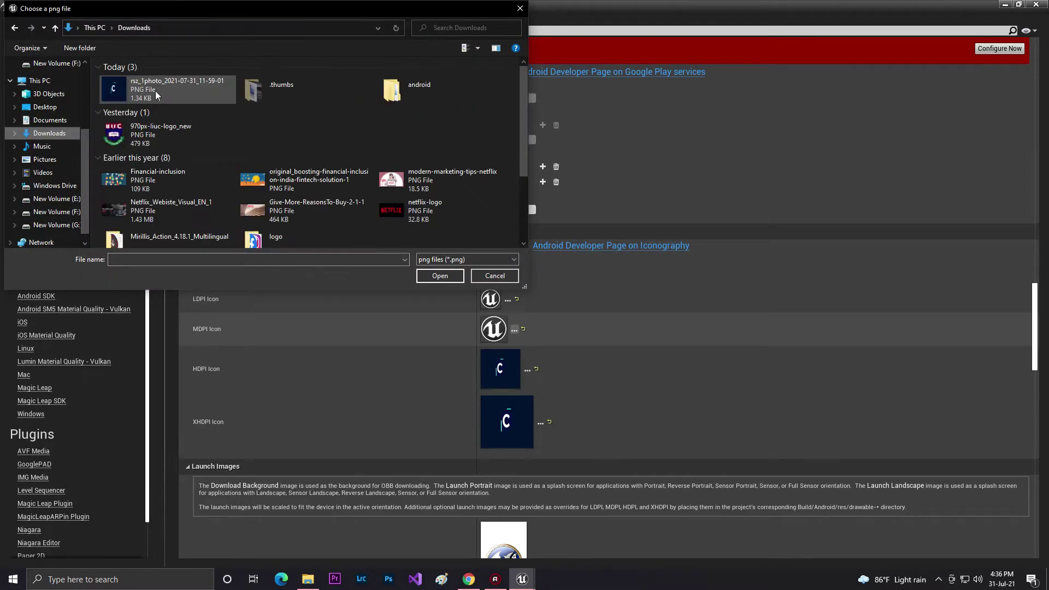
{"action": "left_click", "coordinate": [155, 89]}
{"action": "left_click", "coordinate": [441, 276]}
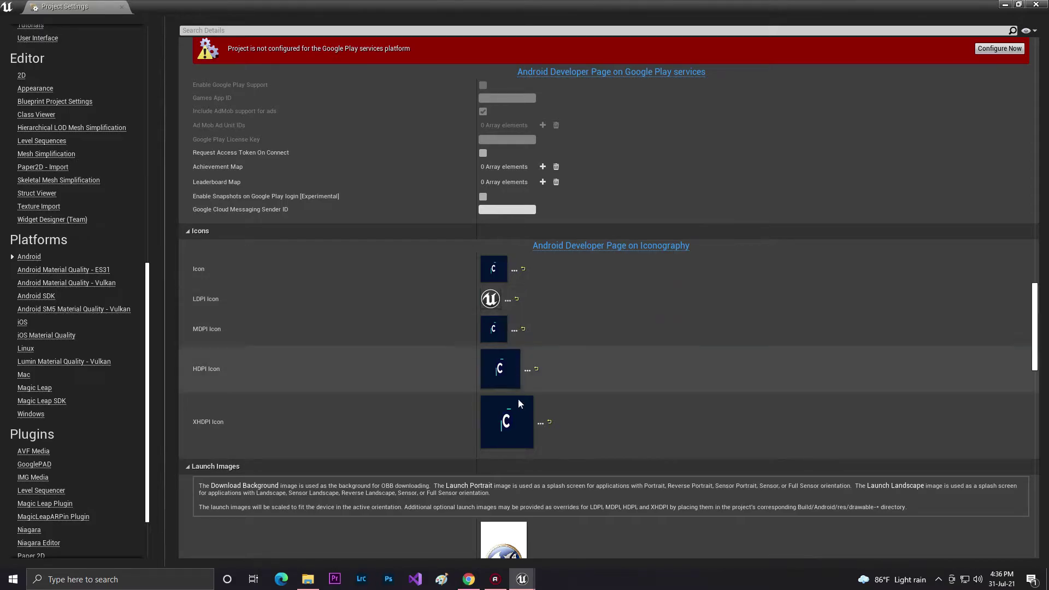
{"action": "left_click", "coordinate": [469, 580]}
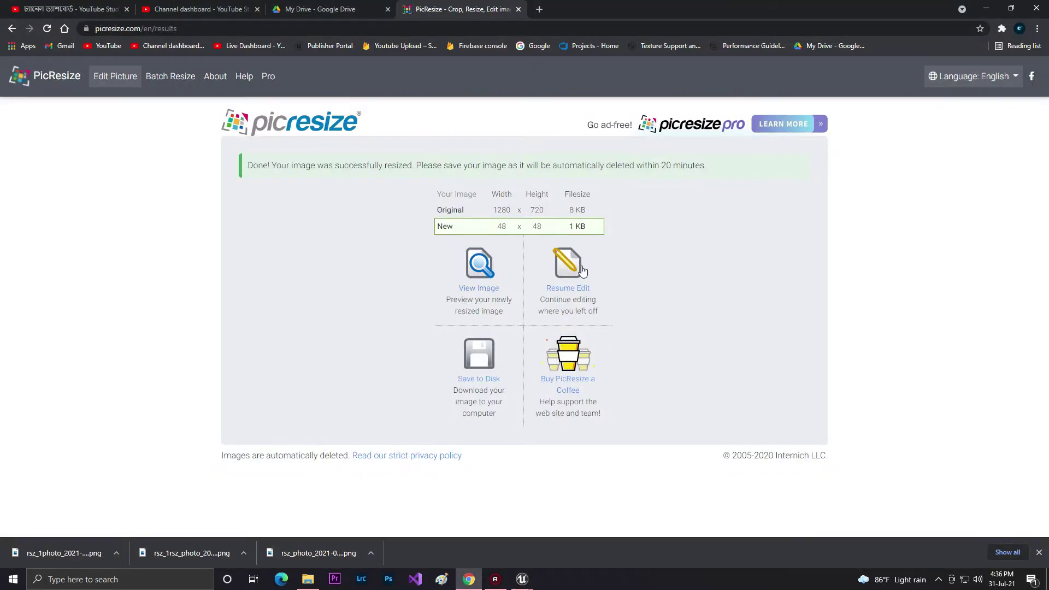
- Resume editing the 48×48 logo and choose a custom output size
{"action": "left_click", "coordinate": [578, 270]}
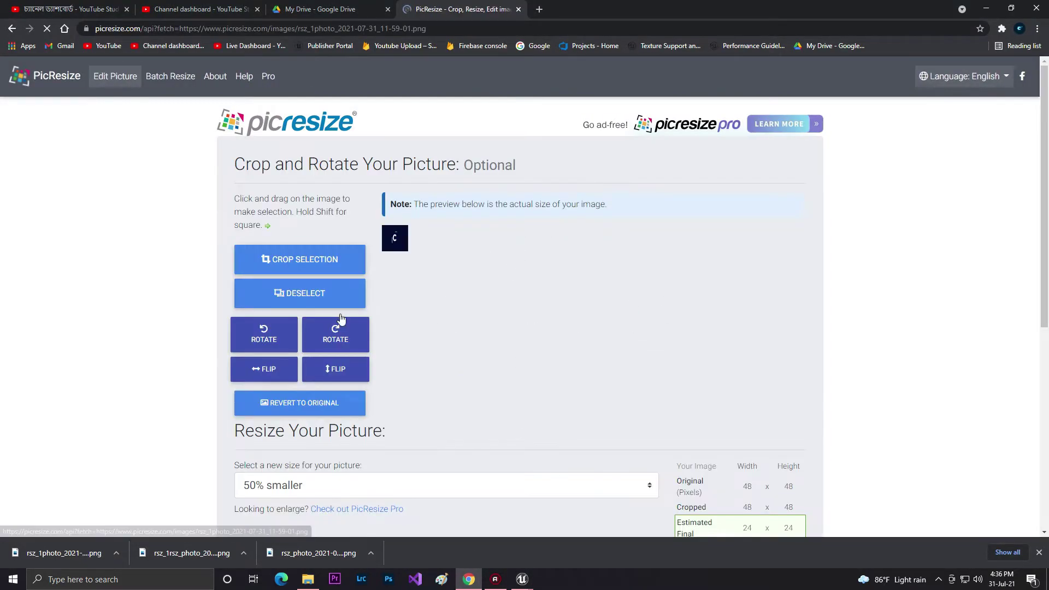
{"action": "scroll", "coordinate": [1036, 367], "scroll_direction": "down", "scroll_amount": 2}
{"action": "scroll", "coordinate": [1037, 367], "scroll_direction": "down", "scroll_amount": 3}
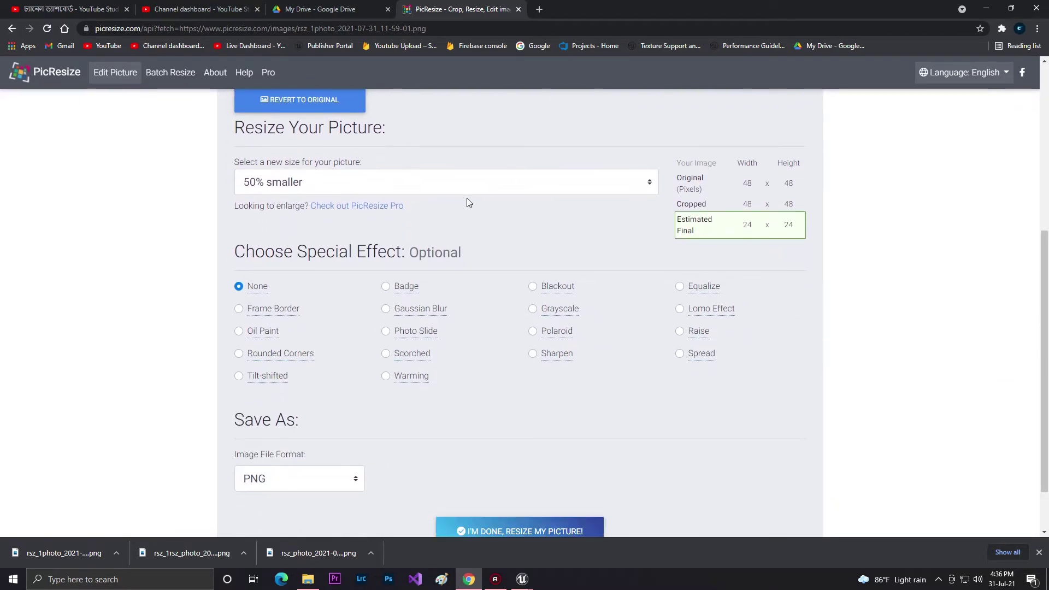
{"action": "left_click", "coordinate": [464, 184]}
{"action": "left_click", "coordinate": [276, 260]}
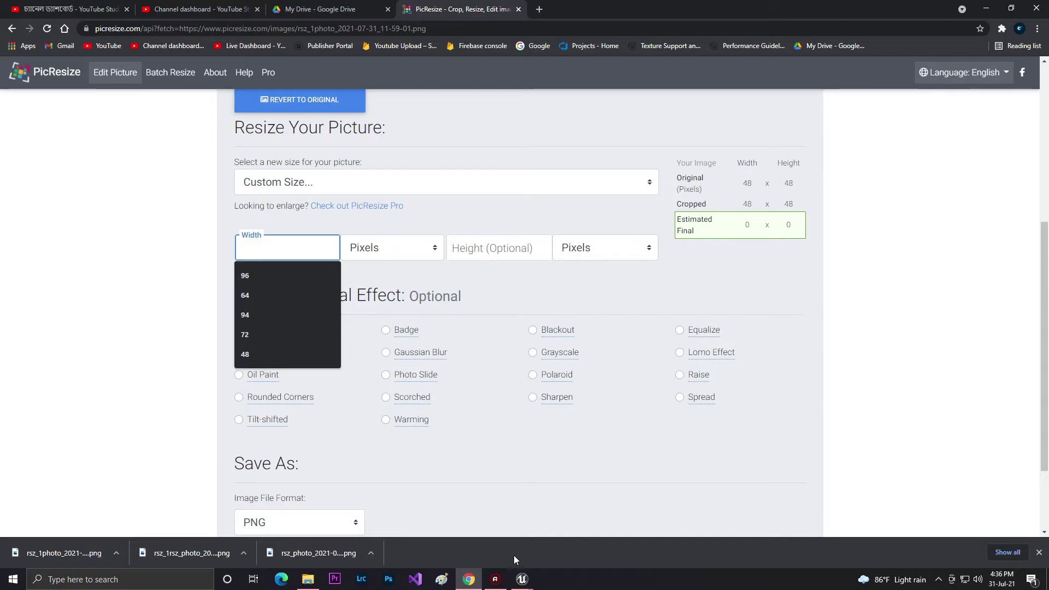
- Resize the logo to 36×36 pixels for LDPI and save the PNG
{"action": "left_click", "coordinate": [521, 579]}
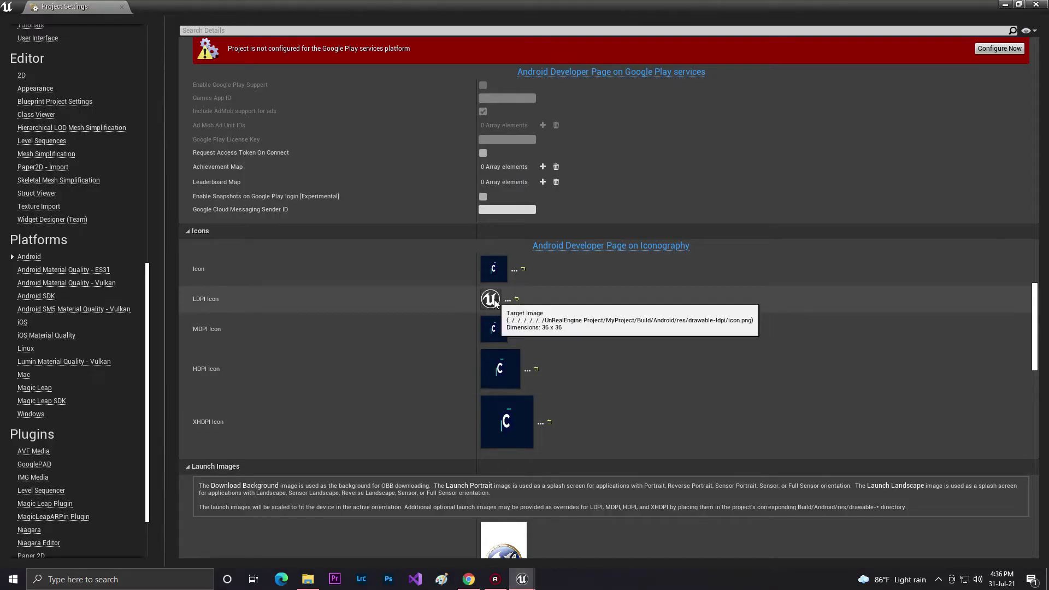
{"action": "left_click", "coordinate": [469, 580]}
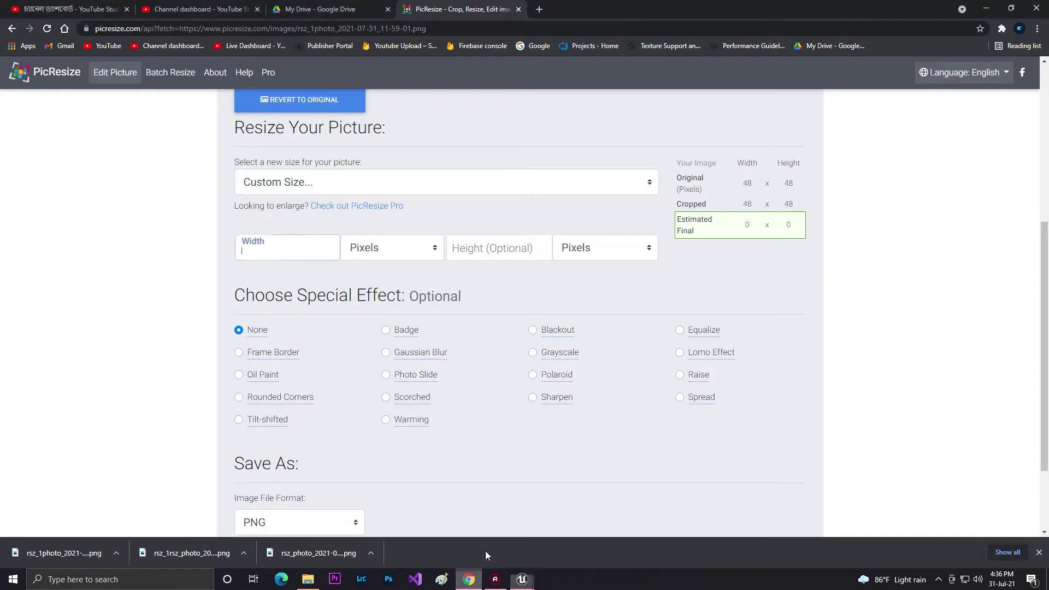
{"action": "type", "text": "36"}
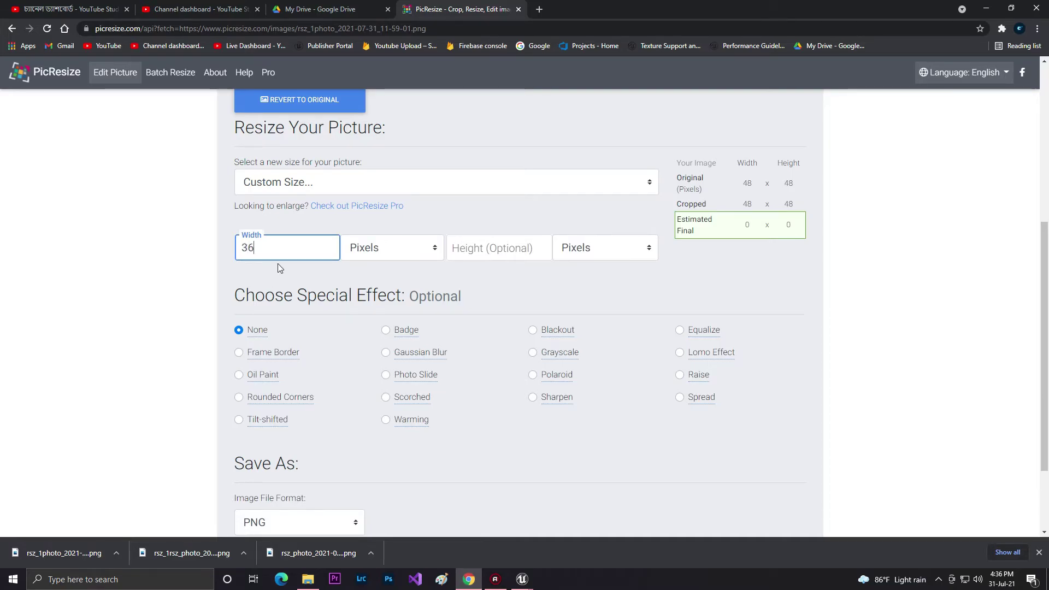
{"action": "left_click", "coordinate": [498, 245]}
{"action": "type", "text": "36"}
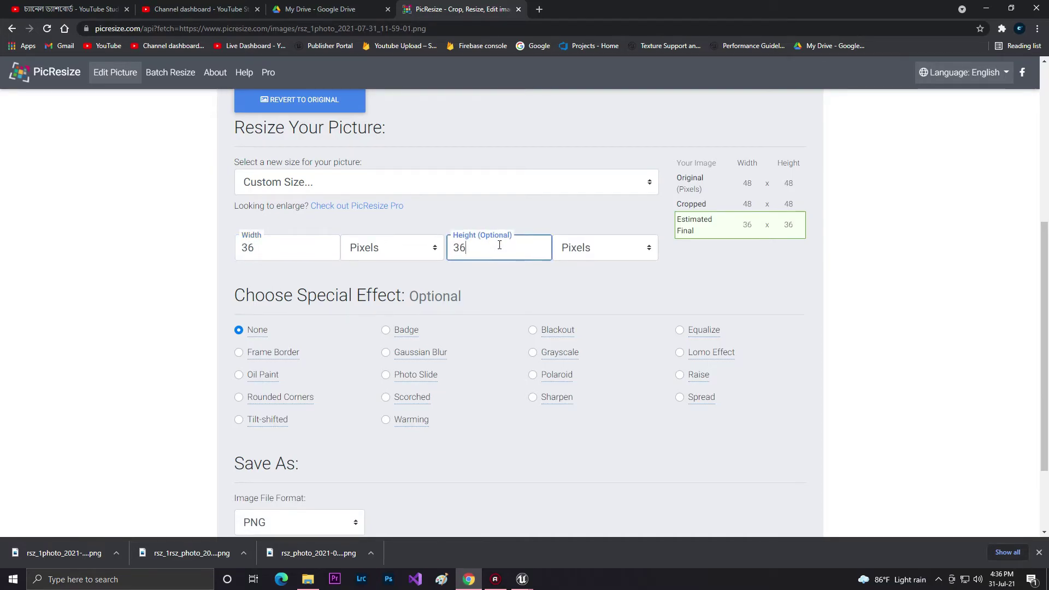
{"action": "scroll", "coordinate": [492, 328], "scroll_direction": "down", "scroll_amount": 1}
{"action": "scroll", "coordinate": [536, 443], "scroll_direction": "down", "scroll_amount": 1}
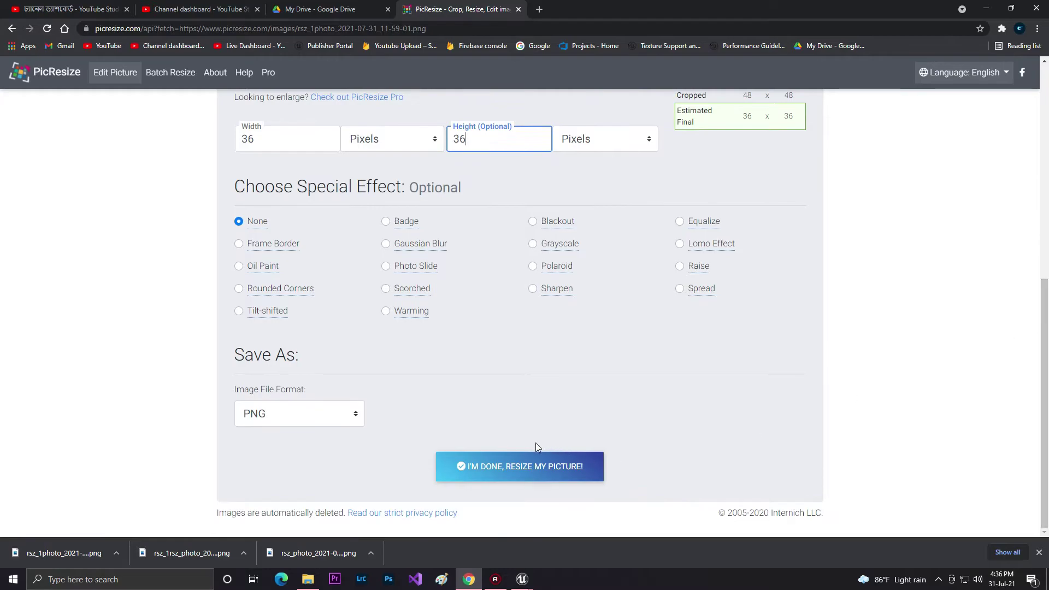
{"action": "left_click", "coordinate": [506, 467]}
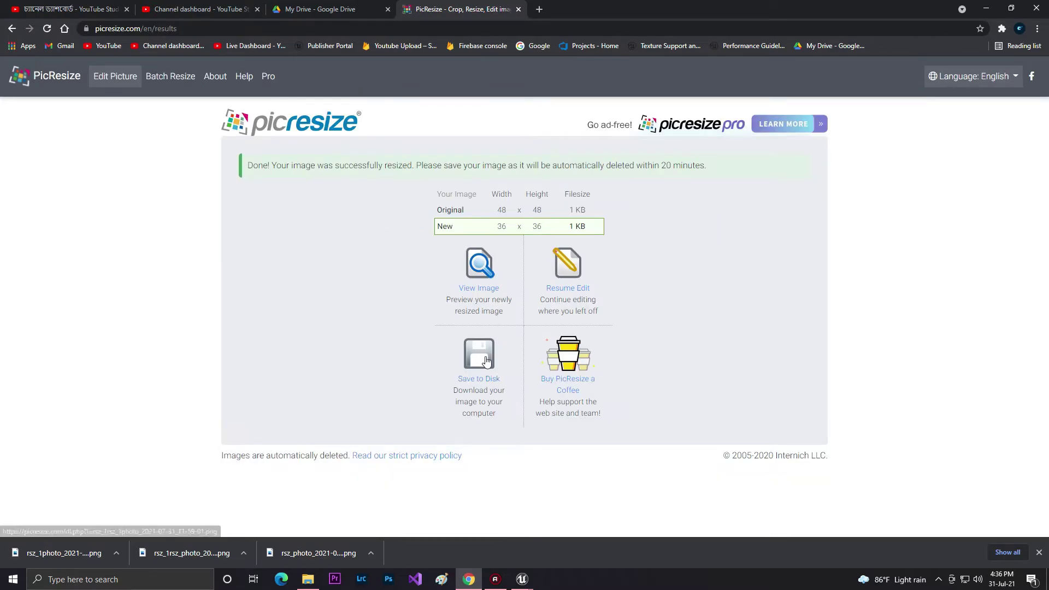
{"action": "left_click", "coordinate": [485, 360]}
- Set the LDPI Icon slot to the 36×36 'C' PNG from Downloads
{"action": "left_click", "coordinate": [522, 579]}
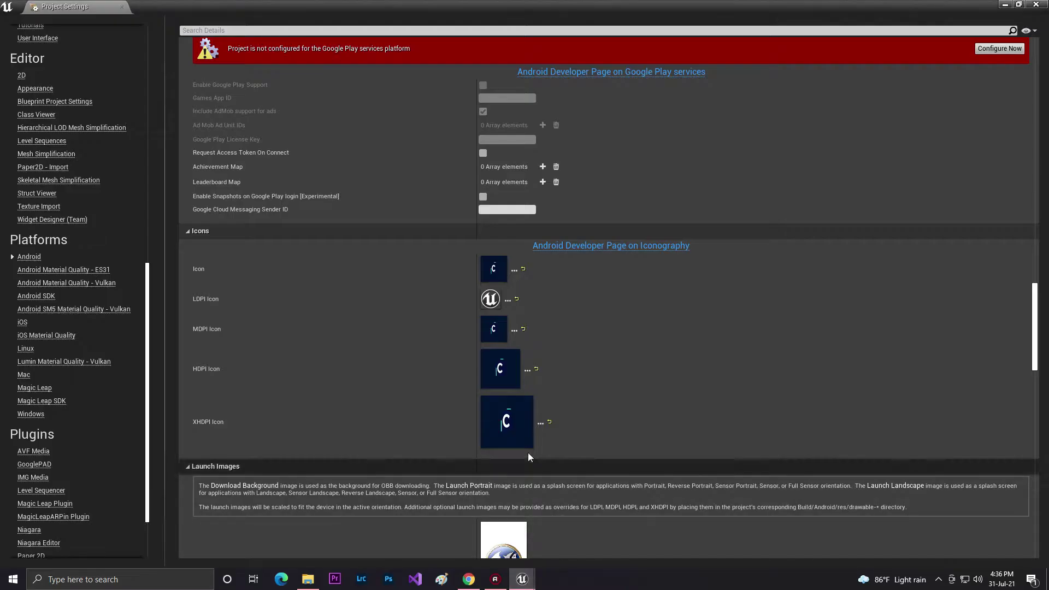
{"action": "left_click", "coordinate": [507, 300]}
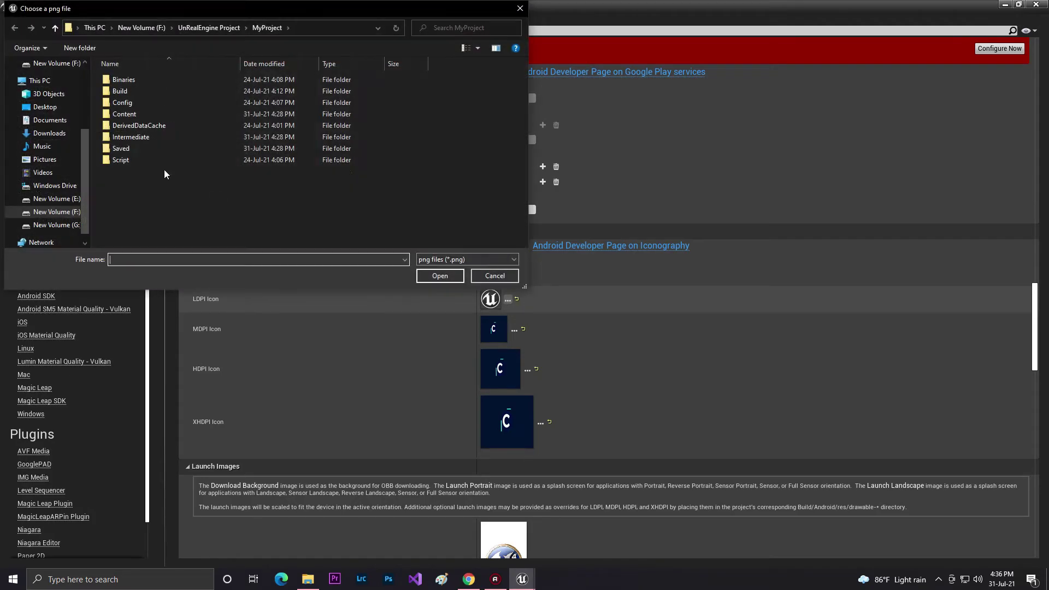
{"action": "left_click", "coordinate": [50, 133]}
{"action": "left_click", "coordinate": [131, 92]}
{"action": "left_click", "coordinate": [429, 277]}
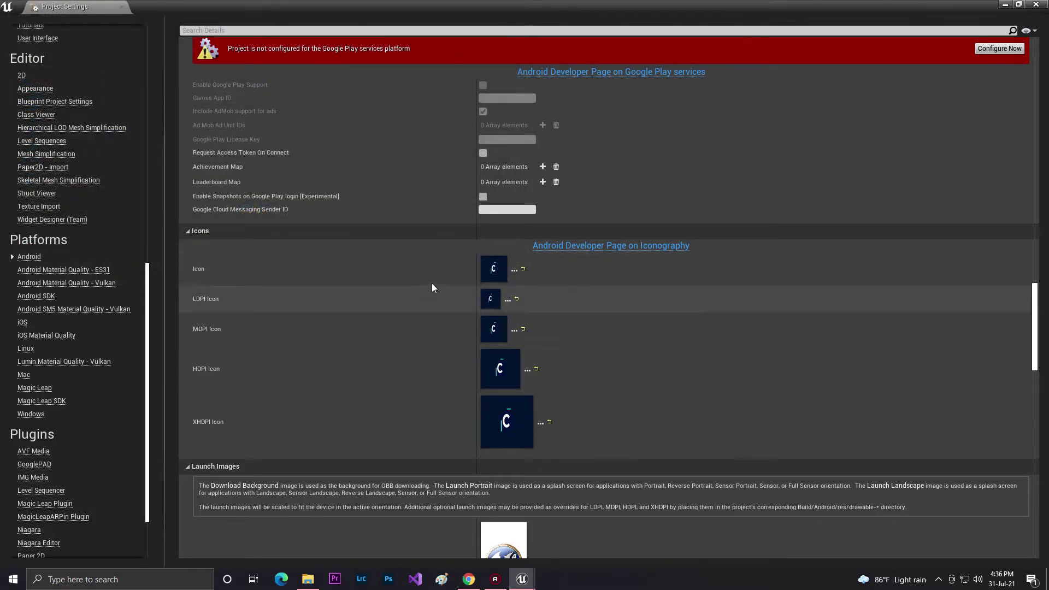
- Scroll through the Launch Images and Daydream App Tile settings to review them
{"action": "left_click_drag", "start_coordinate": [1042, 319], "coordinate": [1023, 371]}
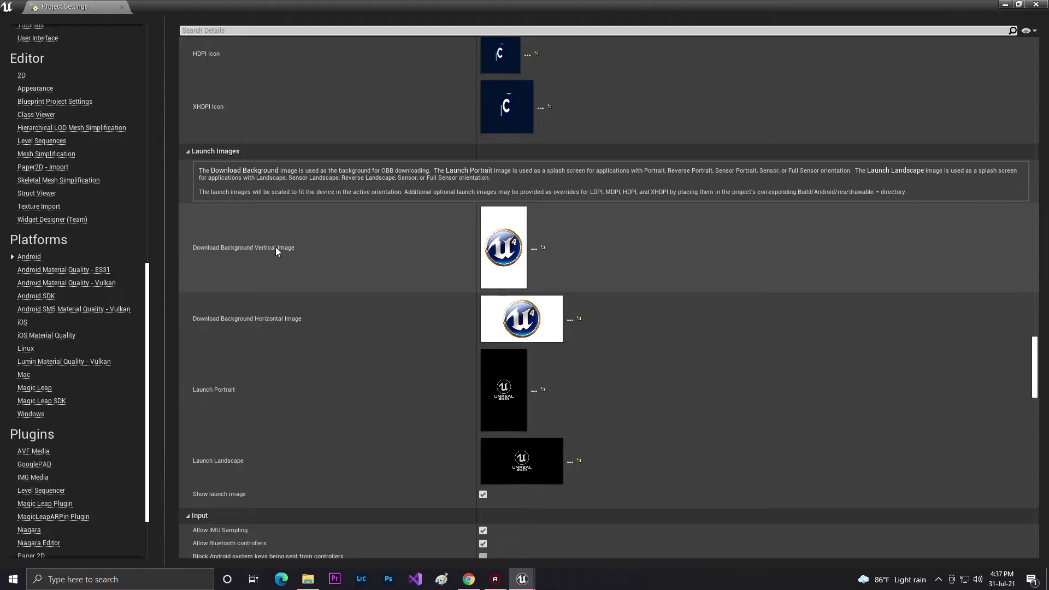
{"action": "left_click_drag", "start_coordinate": [1035, 375], "coordinate": [1035, 388]}
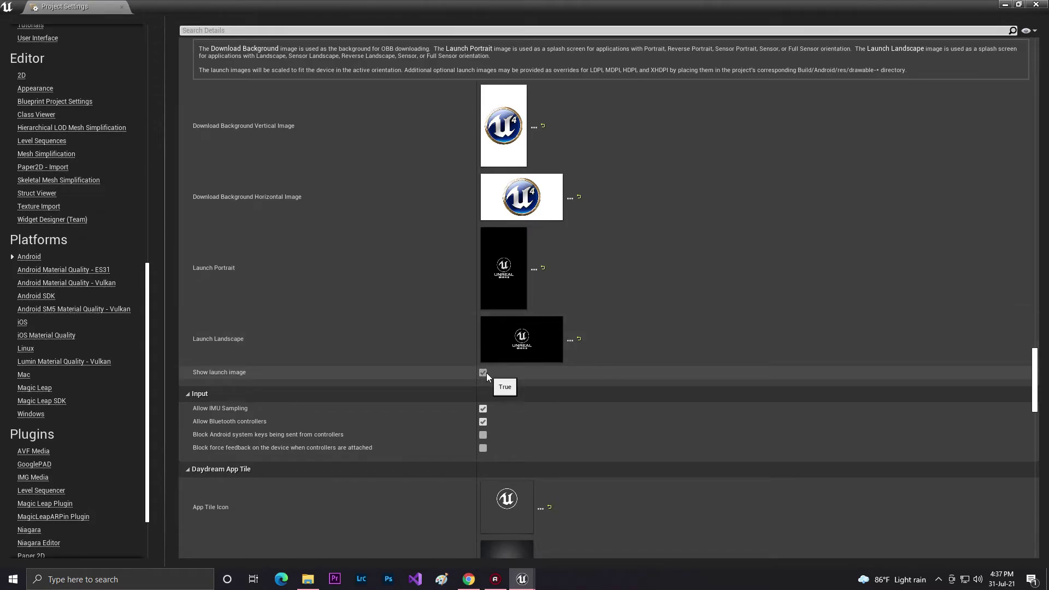
{"action": "left_click_drag", "start_coordinate": [1034, 375], "coordinate": [1036, 387]}
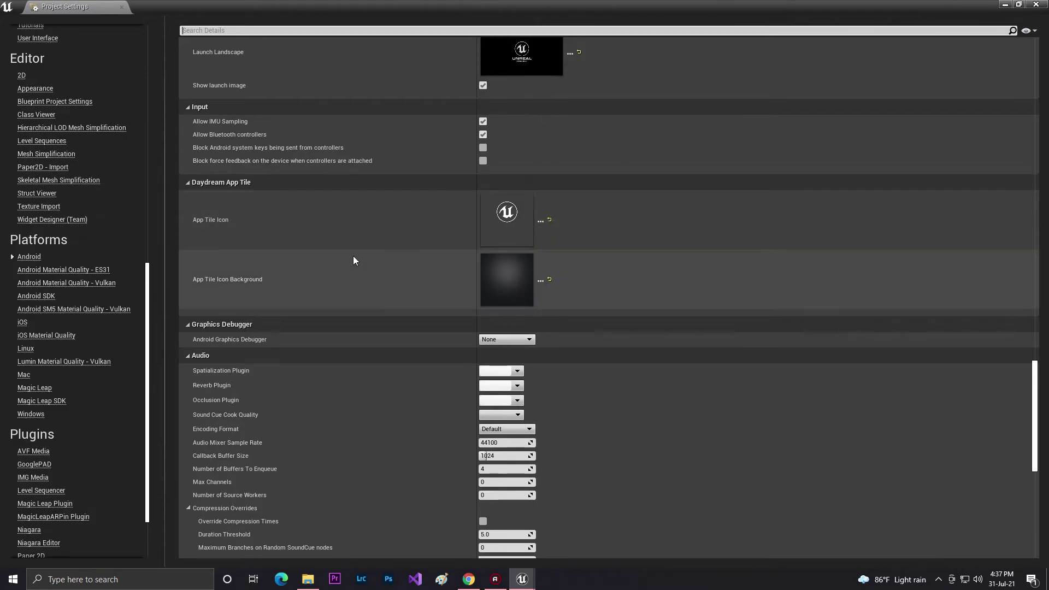
{"action": "left_click_drag", "start_coordinate": [1035, 382], "coordinate": [1045, 366]}
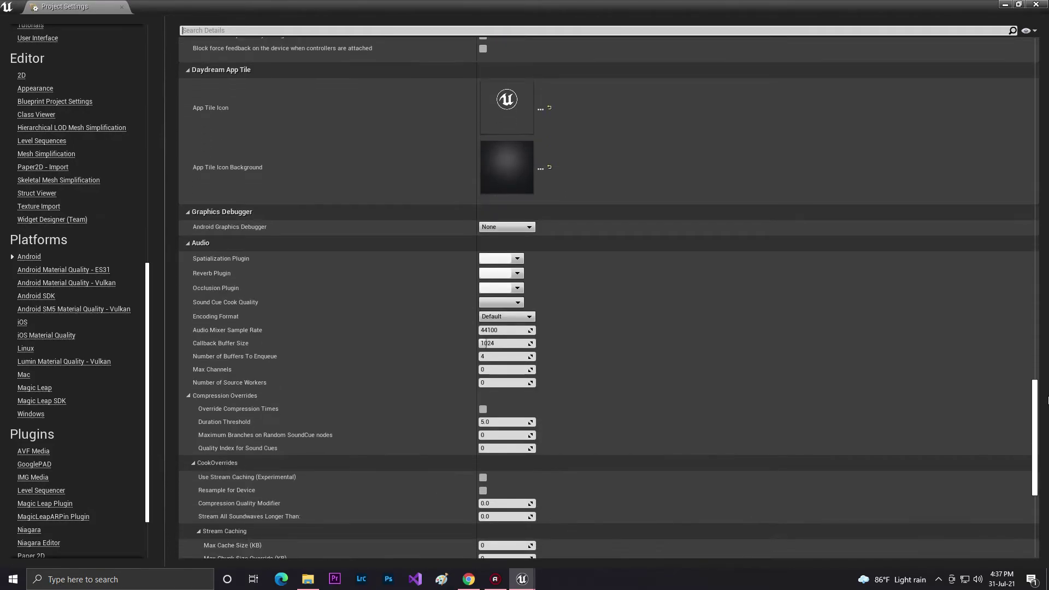
{"action": "mouse_move", "coordinate": [1044, 365]}
{"action": "left_mouse_down"}
{"action": "mouse_move", "coordinate": [1025, 312]}
{"action": "mouse_move", "coordinate": [1010, 355]}
{"action": "left_mouse_up"}
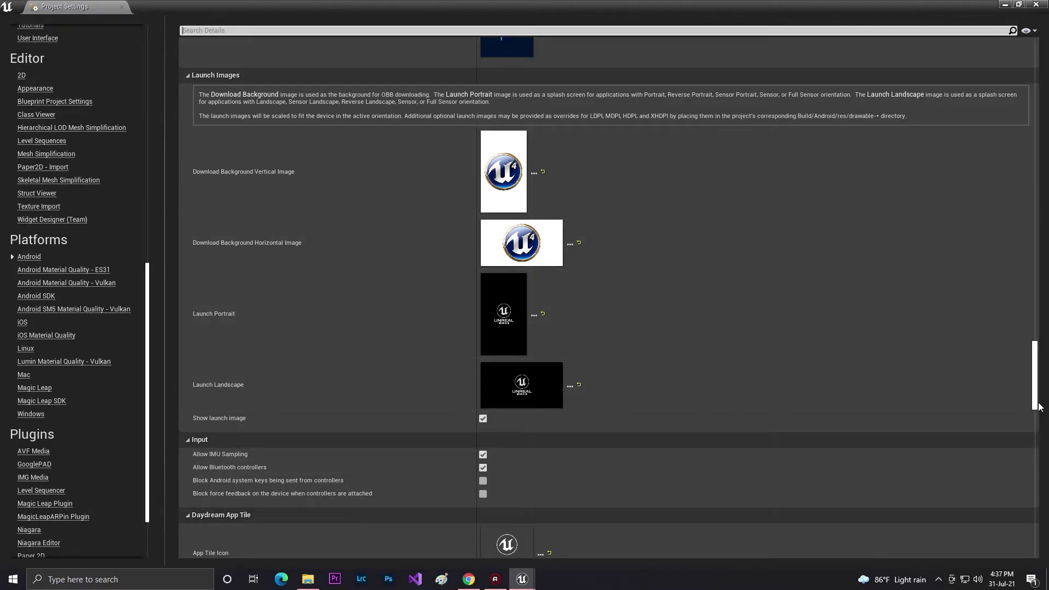
{"action": "scroll", "coordinate": [195, 101], "scroll_direction": "up", "scroll_amount": 5}
{"action": "scroll", "coordinate": [195, 101], "scroll_direction": "up", "scroll_amount": 5}
- Close Project Settings and package the project for Android (Multi:ASTC,DXT,ETC2)
{"action": "left_click", "coordinate": [1036, 5]}
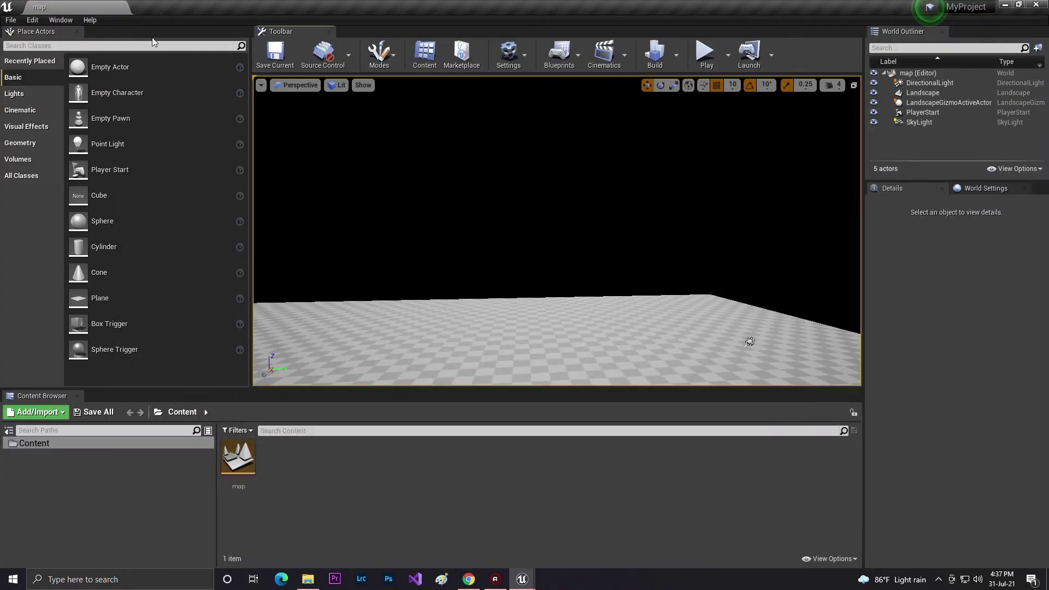
{"action": "left_click", "coordinate": [11, 20]}
{"action": "mouse_move", "coordinate": [46, 198]}
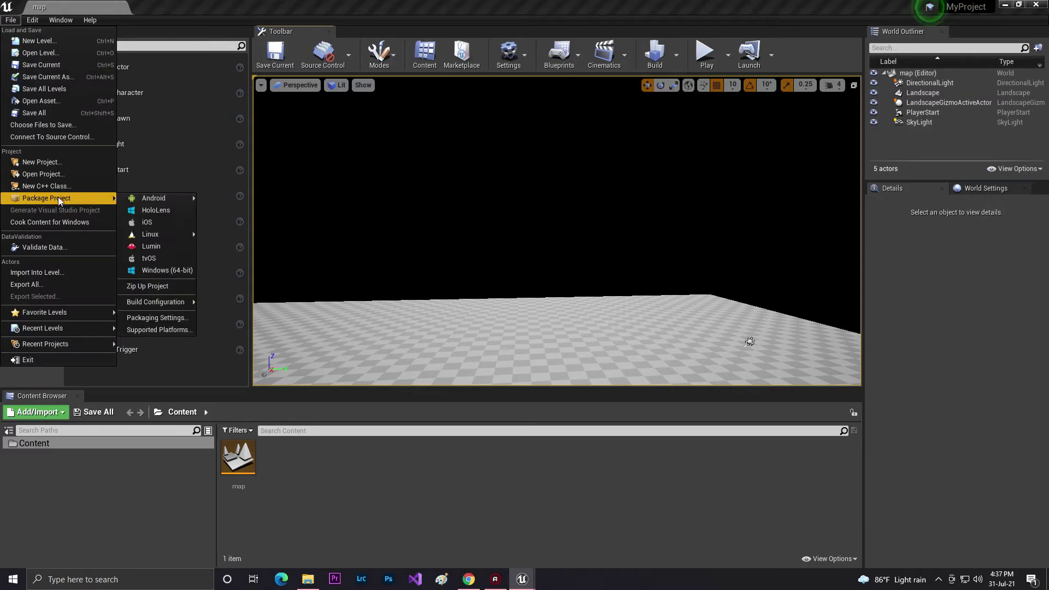
{"action": "left_click", "coordinate": [269, 200]}
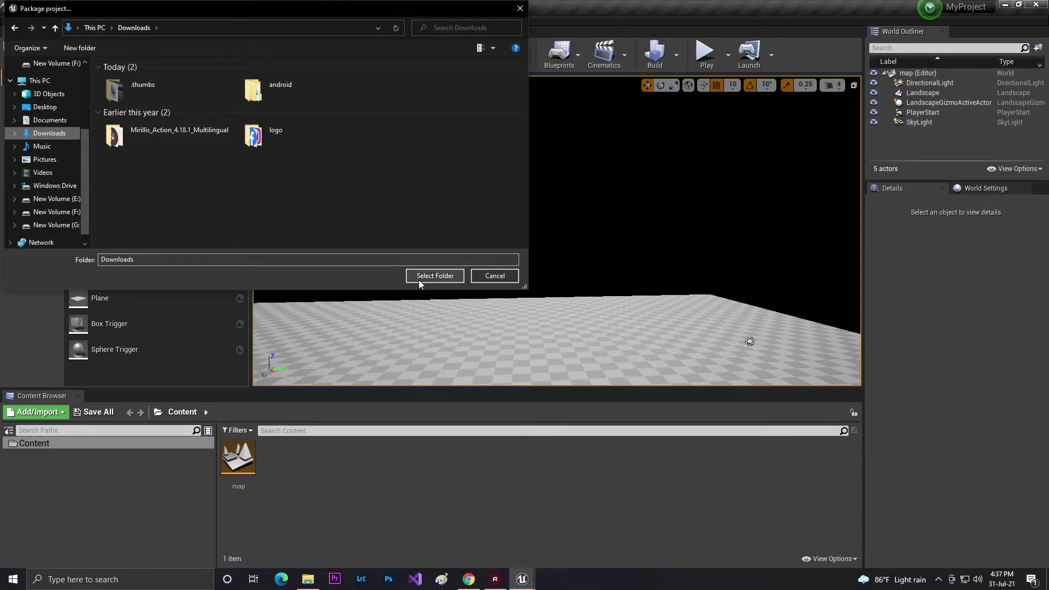
- Inspect the old android folder in Downloads, accidentally creating a shortcut to it
{"action": "left_click", "coordinate": [308, 579]}
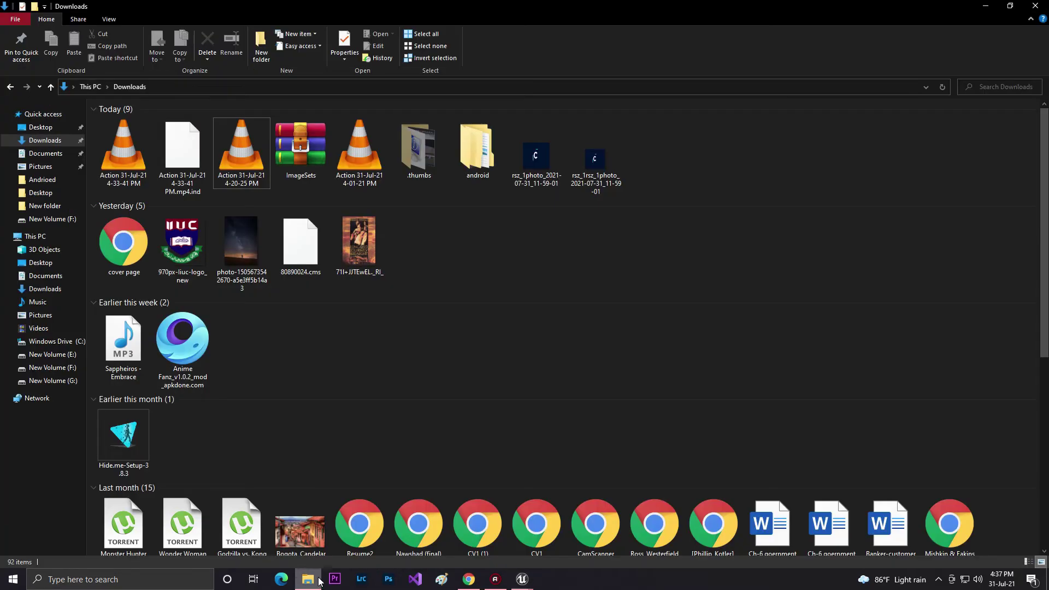
{"action": "left_click", "coordinate": [477, 155]}
{"action": "double_click", "coordinate": [478, 155]}
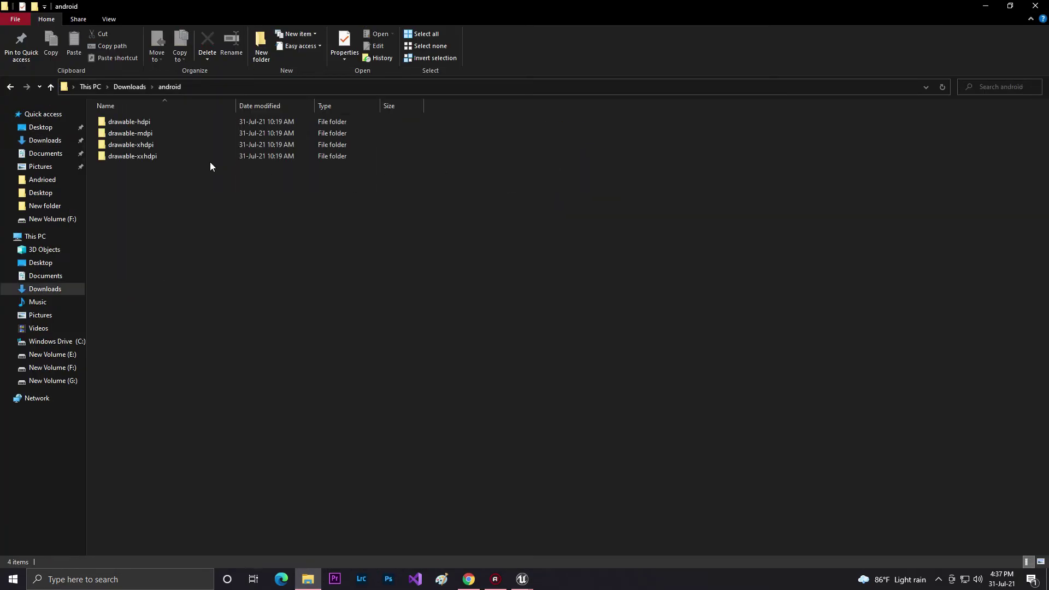
{"action": "left_click", "coordinate": [10, 87]}
{"action": "right_click", "coordinate": [617, 147]}
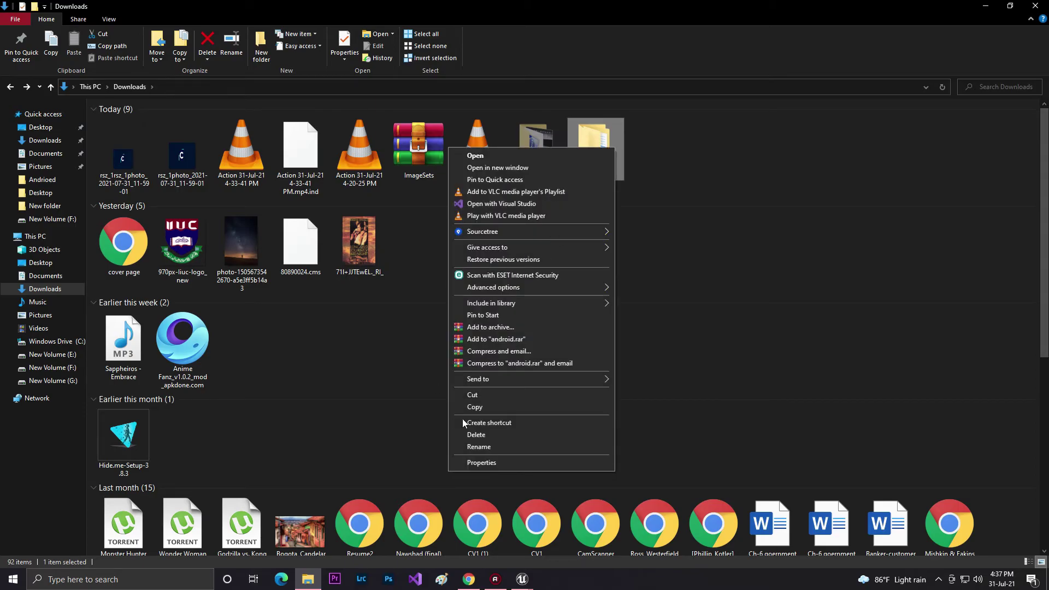
{"action": "left_click", "coordinate": [481, 426]}
- Delete the old android folder and the android - Shortcut
{"action": "right_click", "coordinate": [596, 175]}
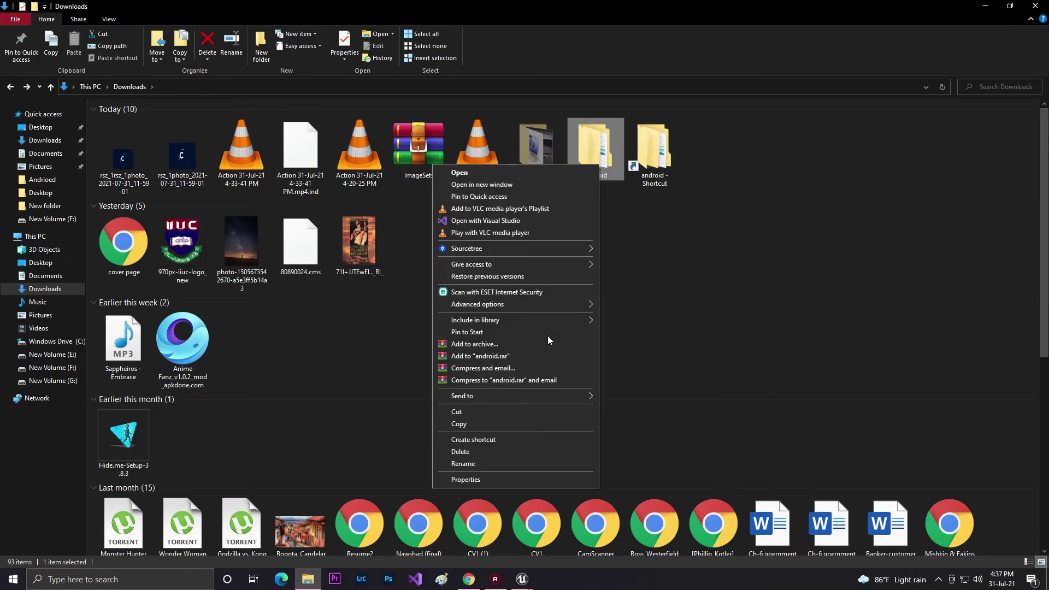
{"action": "left_click", "coordinate": [485, 455]}
{"action": "right_click", "coordinate": [614, 150]}
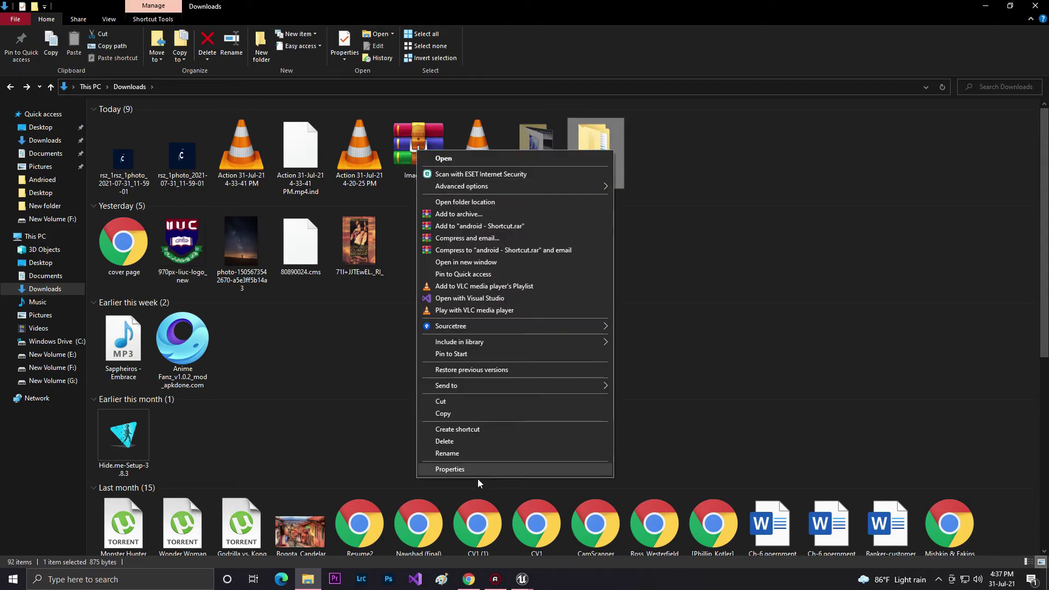
{"action": "left_click", "coordinate": [471, 443]}
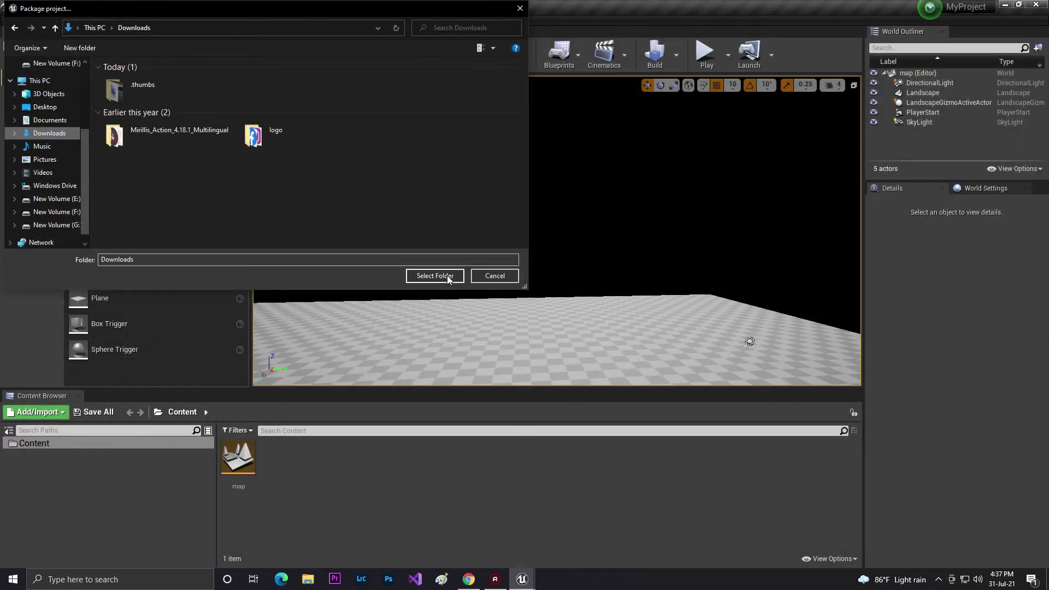
- Package the Android build (Multi:ASTC,DXT,ETC2) into Downloads and show its packaging output log
{"action": "left_click", "coordinate": [443, 277]}
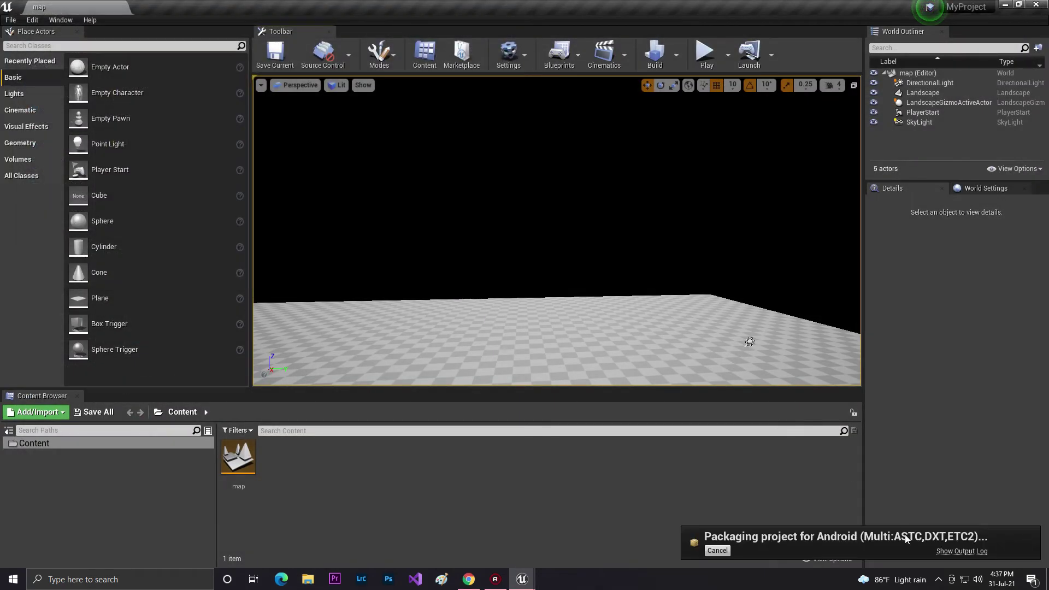
{"action": "left_click", "coordinate": [955, 551]}
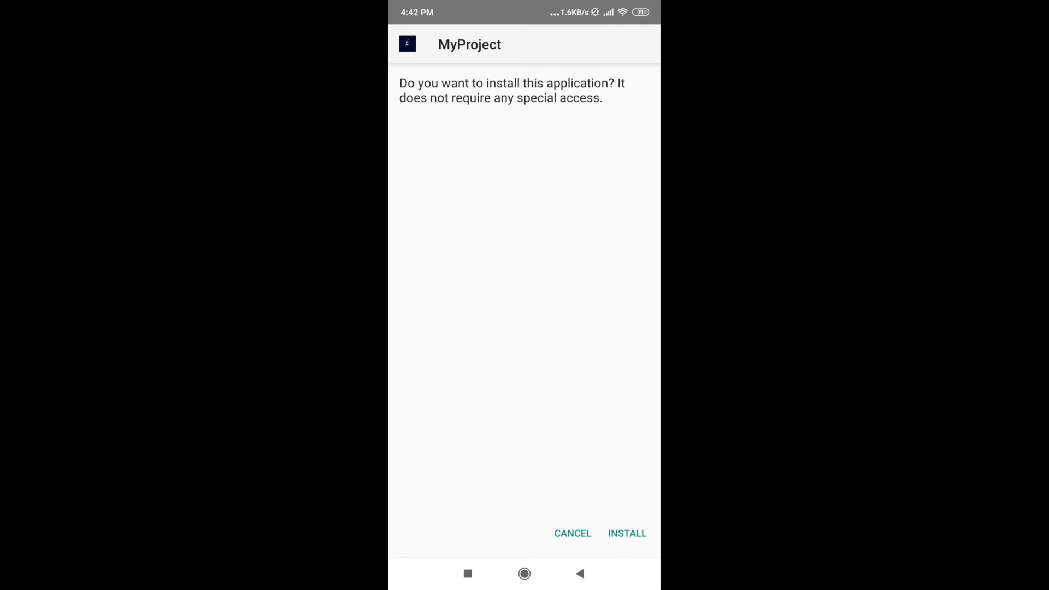
- Install the rebuilt MyProject app from the phone's install prompt
{"action": "left_click", "coordinate": [627, 533]}
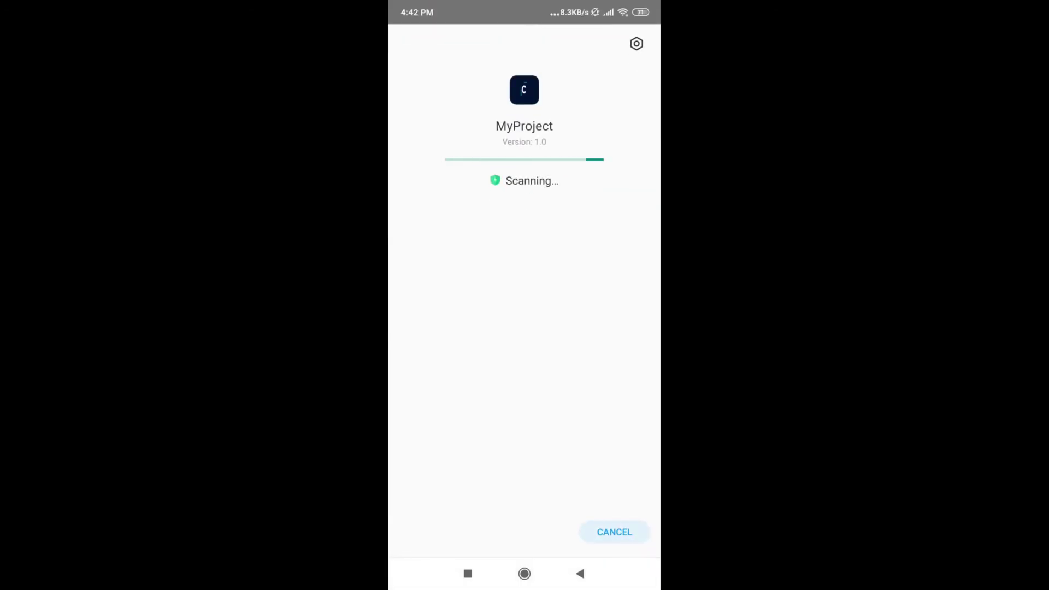
- Place the MyProject app from the app drawer onto the home screen next to Grab_push
{"action": "left_click", "coordinate": [525, 573]}
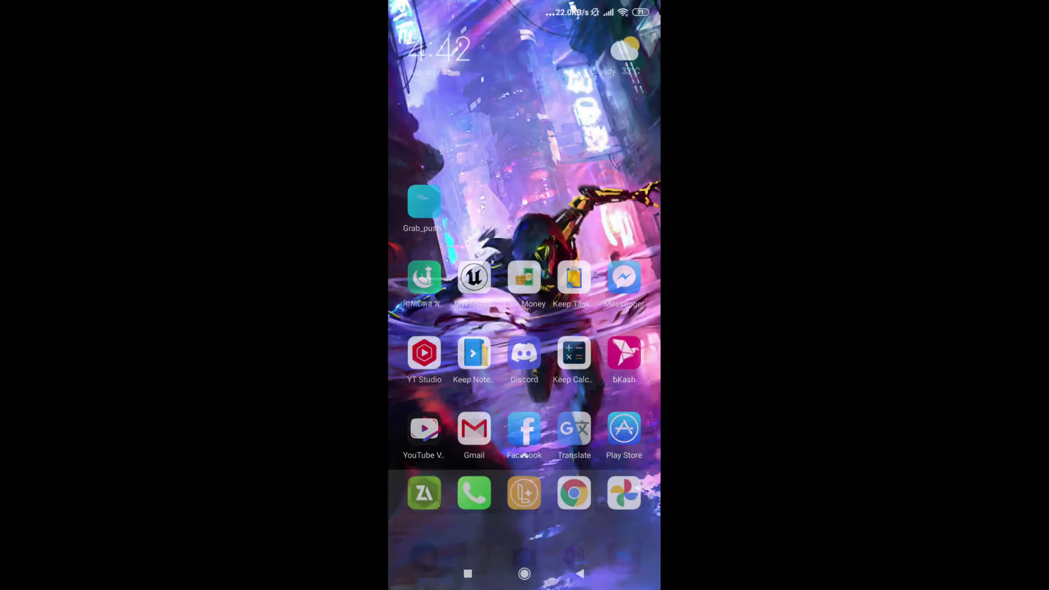
{"action": "left_click_drag", "start_coordinate": [524, 437], "coordinate": [524, 164]}
{"action": "mouse_move", "coordinate": [424, 159]}
{"action": "left_mouse_down"}
{"action": "mouse_move", "coordinate": [513, 90]}
{"action": "mouse_move", "coordinate": [525, 192]}
{"action": "left_mouse_up"}
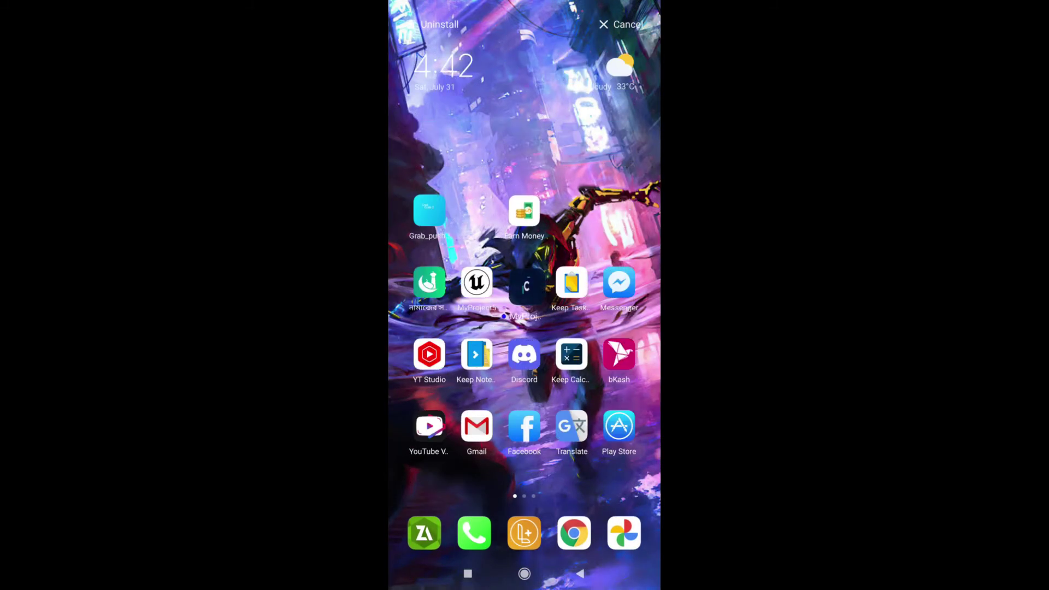
{"action": "left_click_drag", "start_coordinate": [525, 192], "coordinate": [524, 278]}
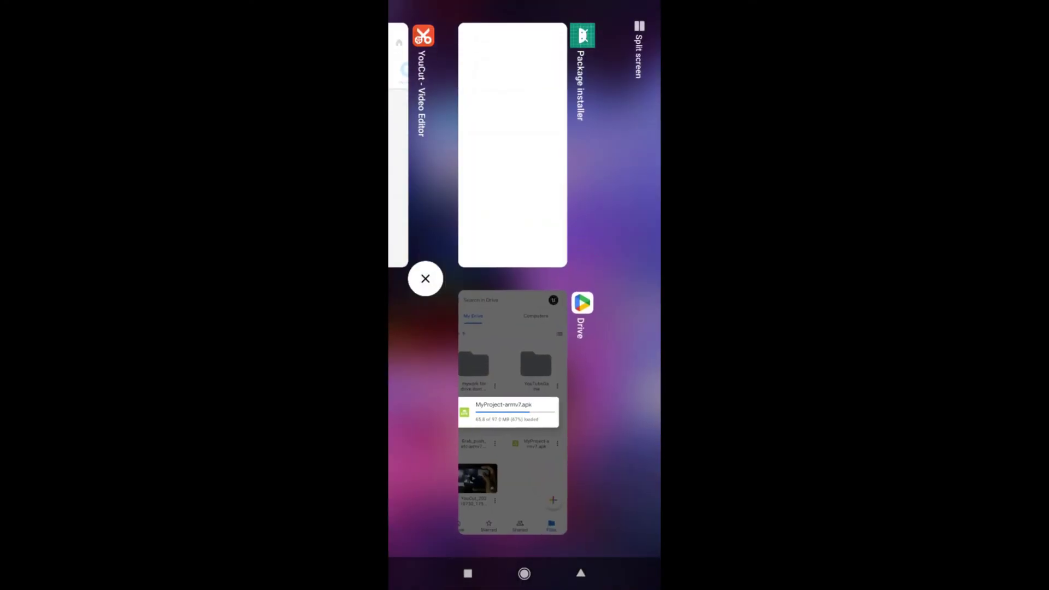
{"action": "left_click", "coordinate": [425, 278]}
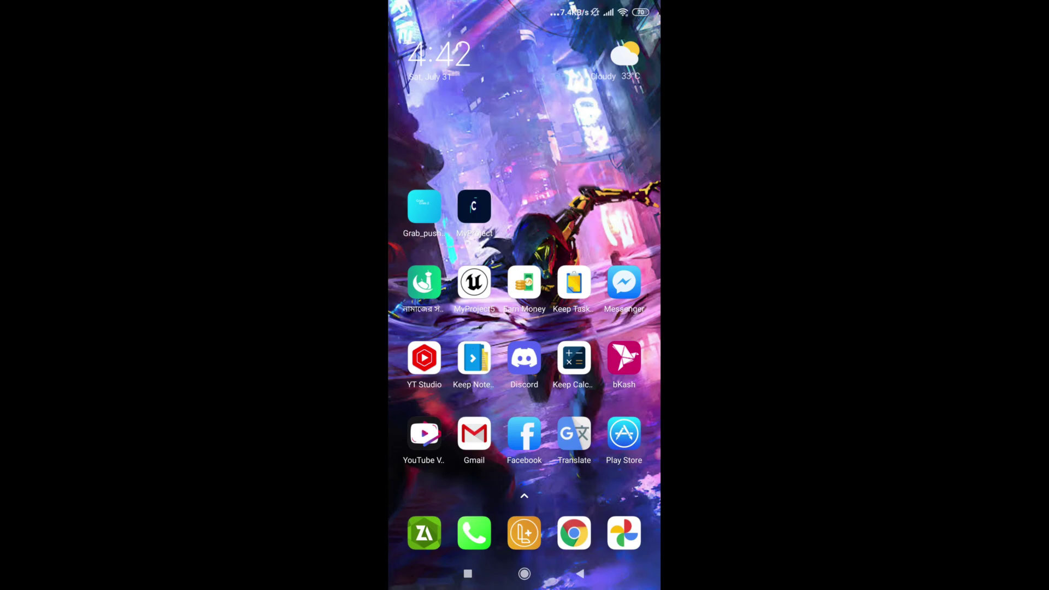